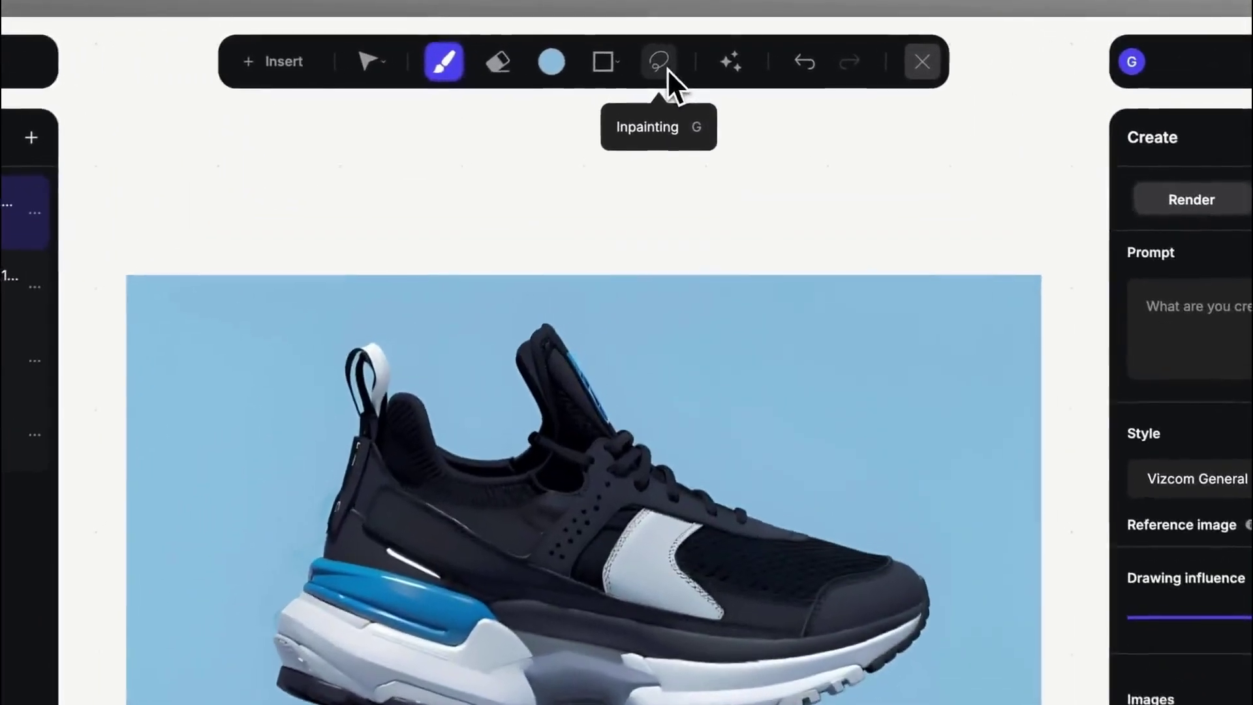
- Inpaint the sneaker sole as 'yellow rubber sole' at 45% drawing influence and preview the third and fourth results
{"action": "left_click", "coordinate": [667, 68]}
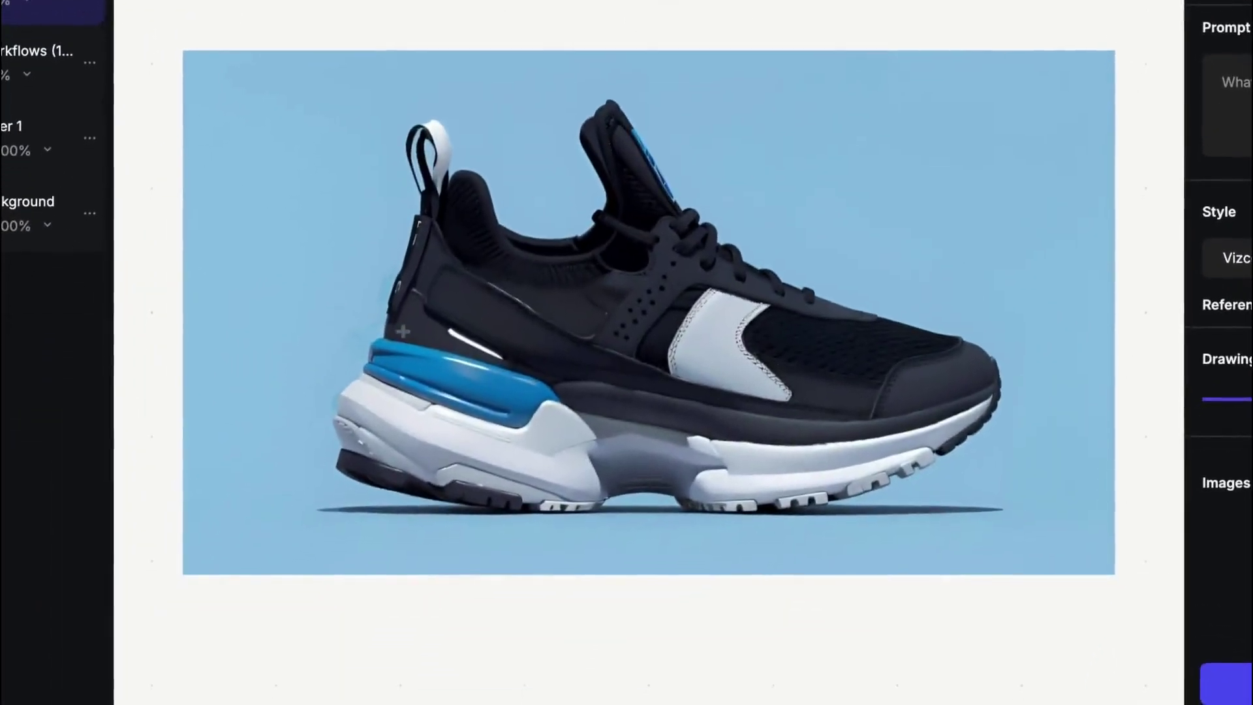
{"action": "type", "text": "yellow rubber sole"}
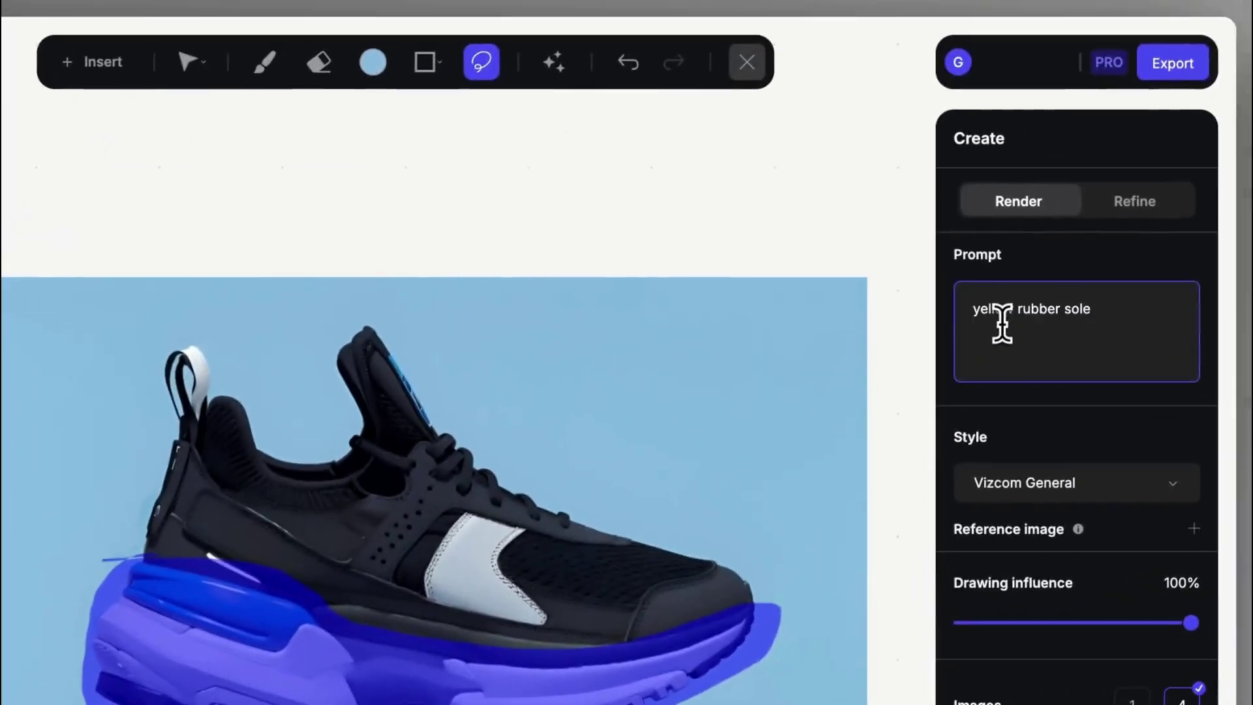
{"action": "left_click_drag", "start_coordinate": [1084, 624], "coordinate": [1064, 623]}
{"action": "left_click", "coordinate": [1080, 582]}
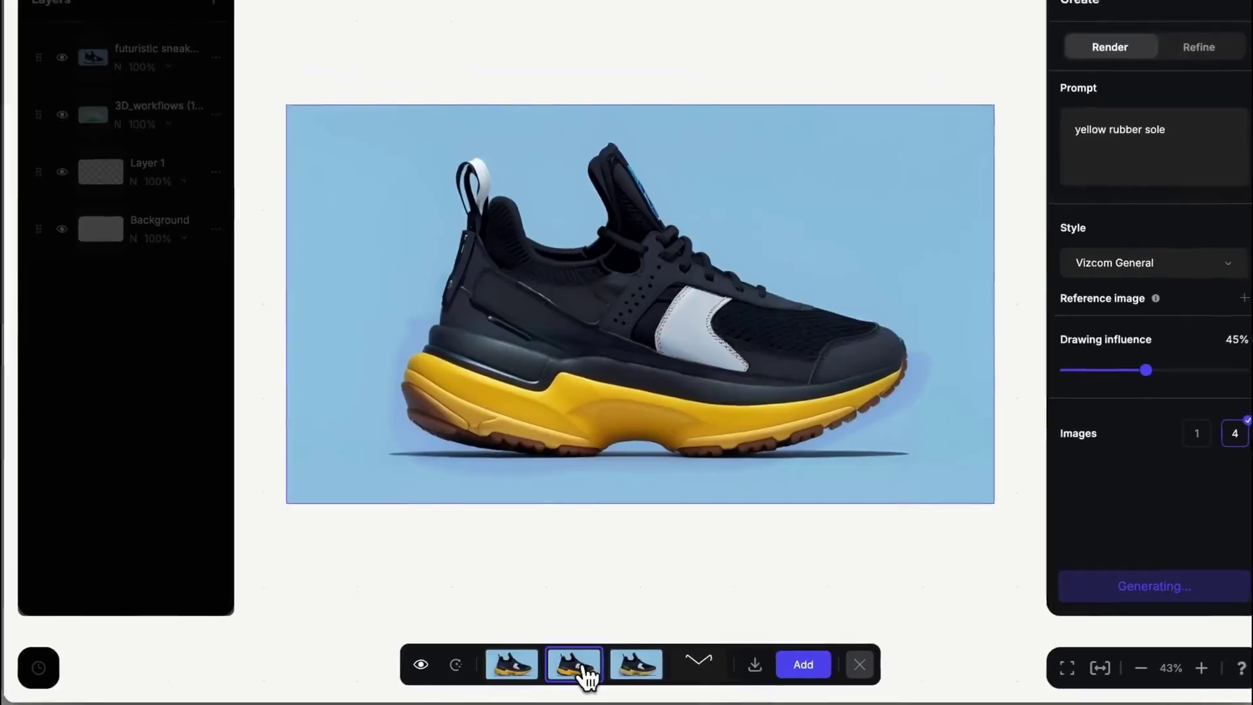
{"action": "left_click", "coordinate": [639, 664]}
{"action": "left_click", "coordinate": [697, 664]}
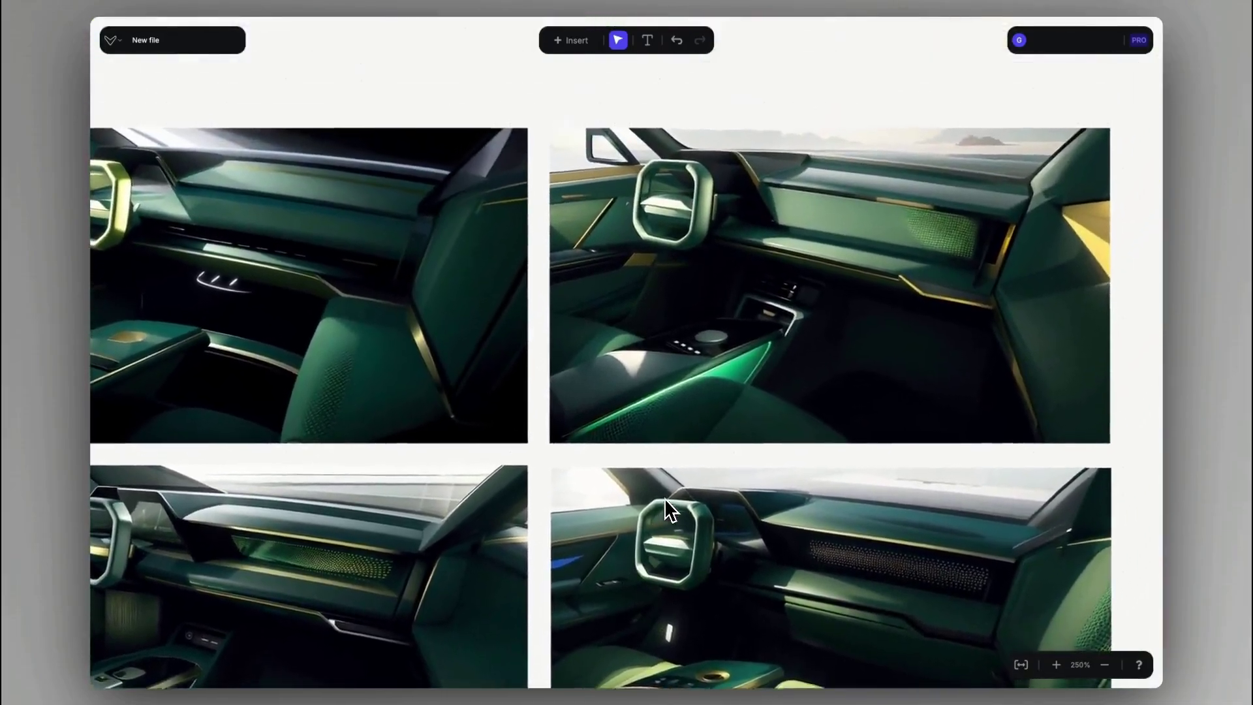
- Scroll around the canvas to survey the green car-interior renders
{"action": "scroll", "coordinate": [664, 499], "scroll_direction": "left", "scroll_amount": 8}
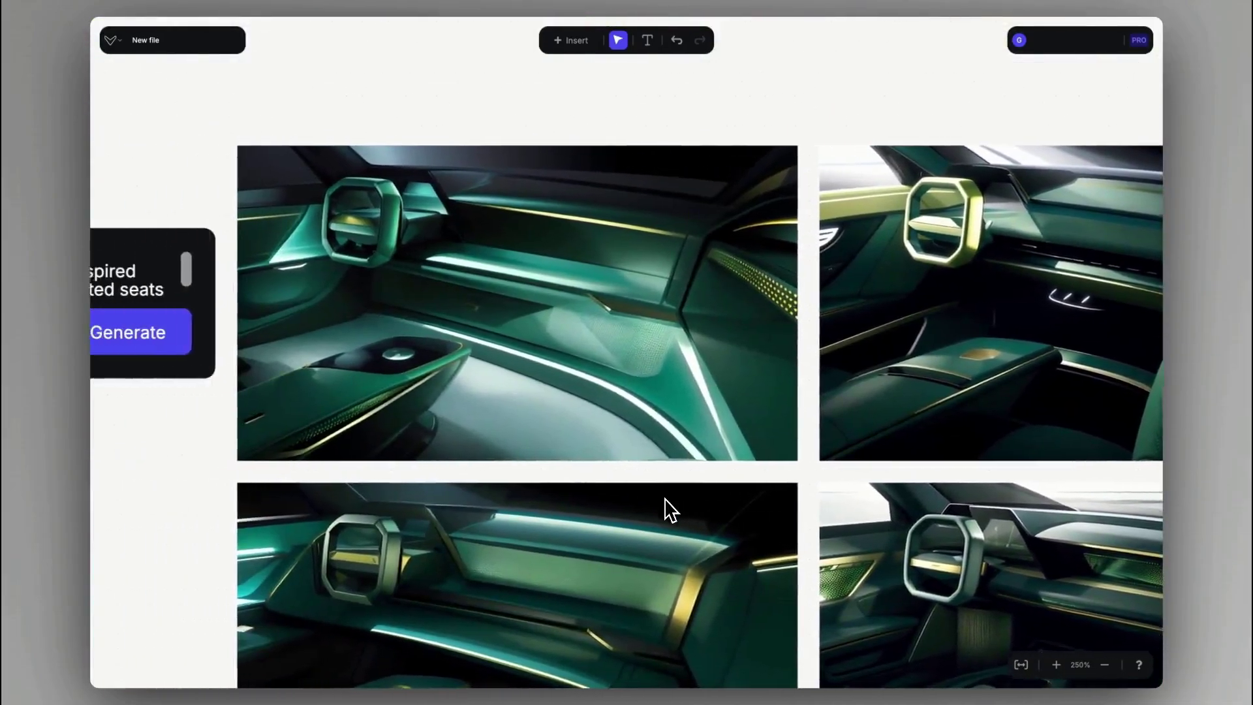
{"action": "scroll", "coordinate": [664, 498], "scroll_direction": "up", "scroll_amount": 3}
{"action": "scroll", "coordinate": [664, 499], "scroll_direction": "up", "scroll_amount": 6}
{"action": "scroll", "coordinate": [665, 499], "scroll_direction": "left", "scroll_amount": 2}
{"action": "scroll", "coordinate": [665, 499], "scroll_direction": "down", "scroll_amount": 3}
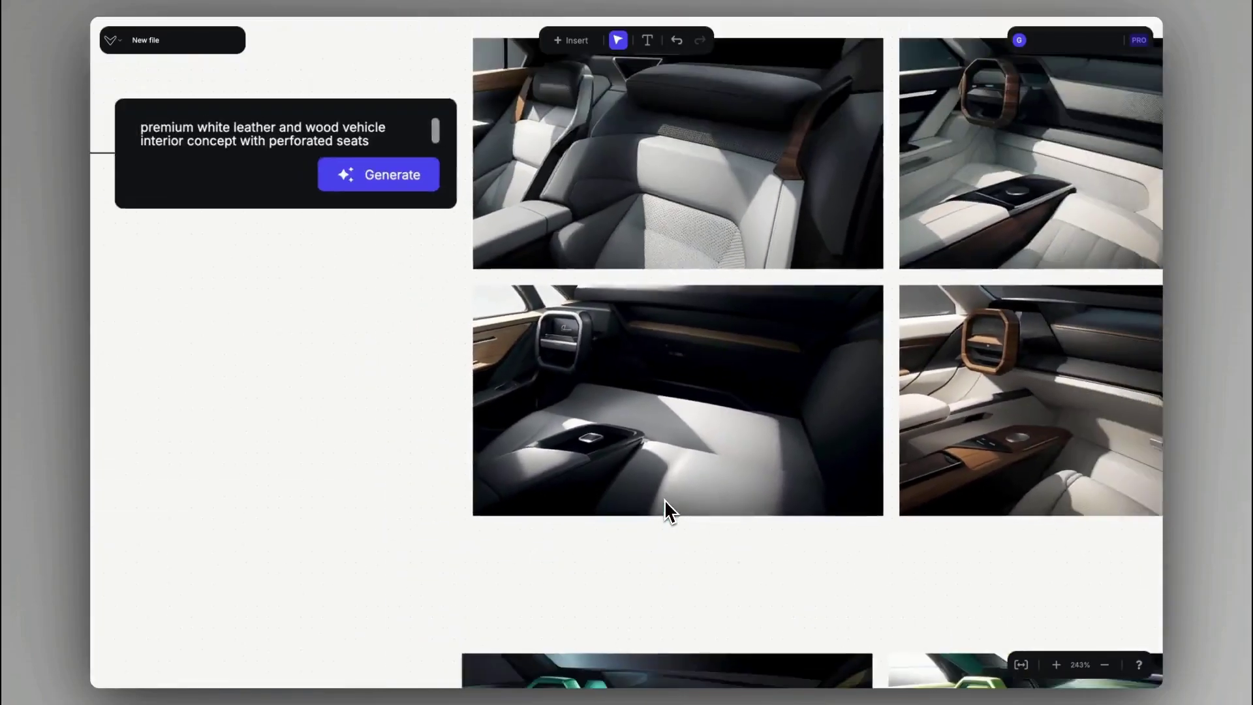
{"action": "scroll", "coordinate": [664, 499], "scroll_direction": "down", "scroll_amount": 5}
{"action": "scroll", "coordinate": [665, 499], "scroll_direction": "down", "scroll_amount": 2}
{"action": "scroll", "coordinate": [665, 499], "scroll_direction": "left", "scroll_amount": 2}
{"action": "scroll", "coordinate": [664, 499], "scroll_direction": "left", "scroll_amount": 2}
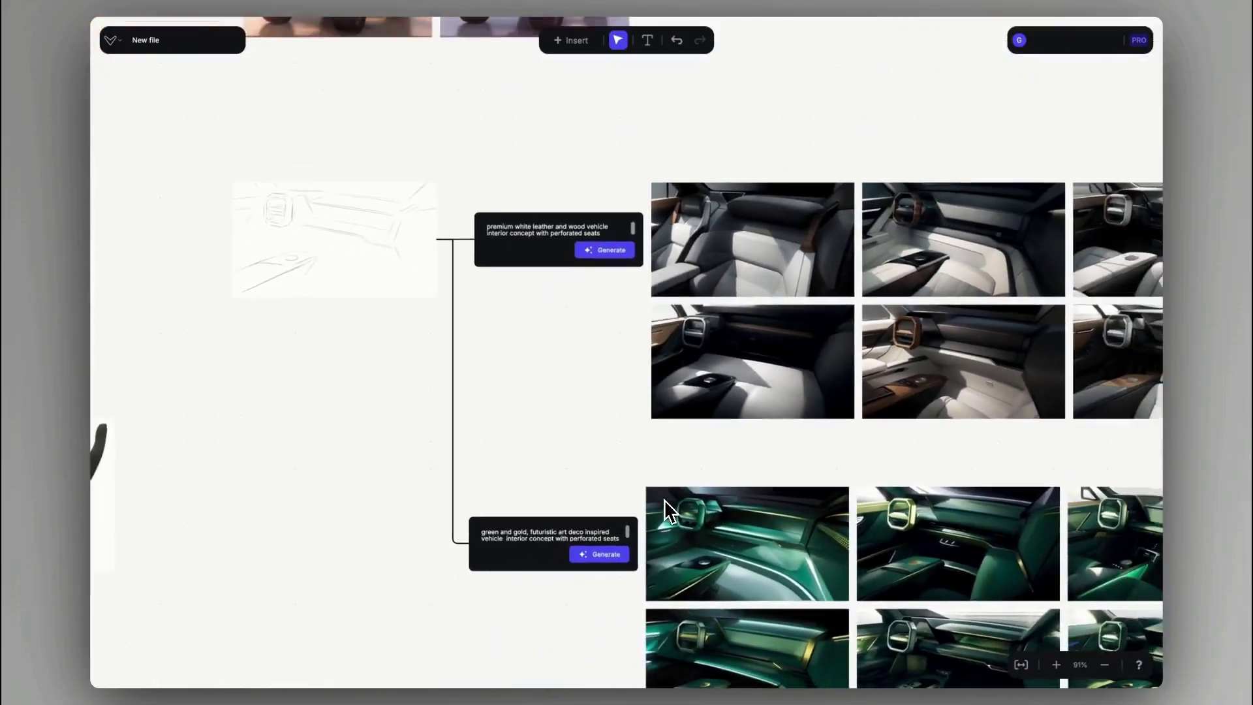
{"action": "scroll", "coordinate": [665, 499], "scroll_direction": "right", "scroll_amount": 3}
{"action": "scroll", "coordinate": [664, 499], "scroll_direction": "down", "scroll_amount": 3}
{"action": "scroll", "coordinate": [664, 499], "scroll_direction": "down", "scroll_amount": 2}
{"action": "scroll", "coordinate": [590, 467], "scroll_direction": "up", "scroll_amount": 3}
{"action": "scroll", "coordinate": [590, 467], "scroll_direction": "right", "scroll_amount": 3}
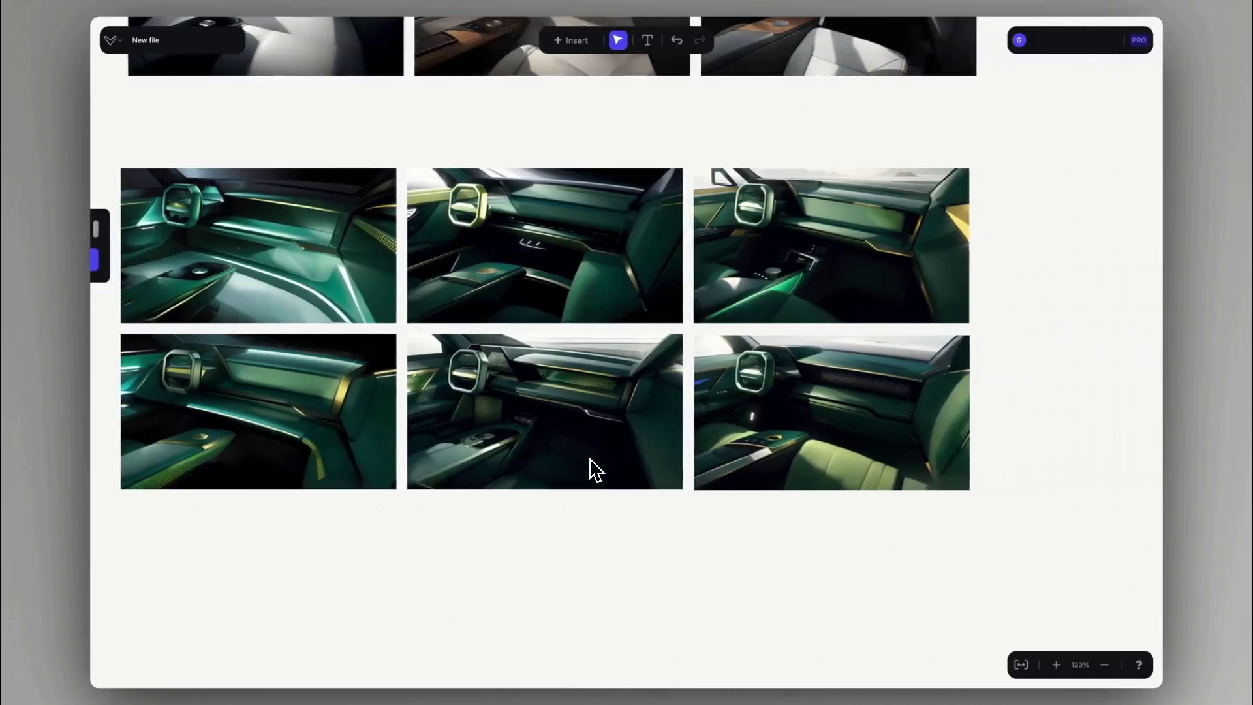
{"action": "scroll", "coordinate": [594, 468], "scroll_direction": "up", "scroll_amount": 3}
- Open the green interior render and inpaint its console as 'golden middle console with screen', four images at 50%
{"action": "double_click", "coordinate": [546, 400]}
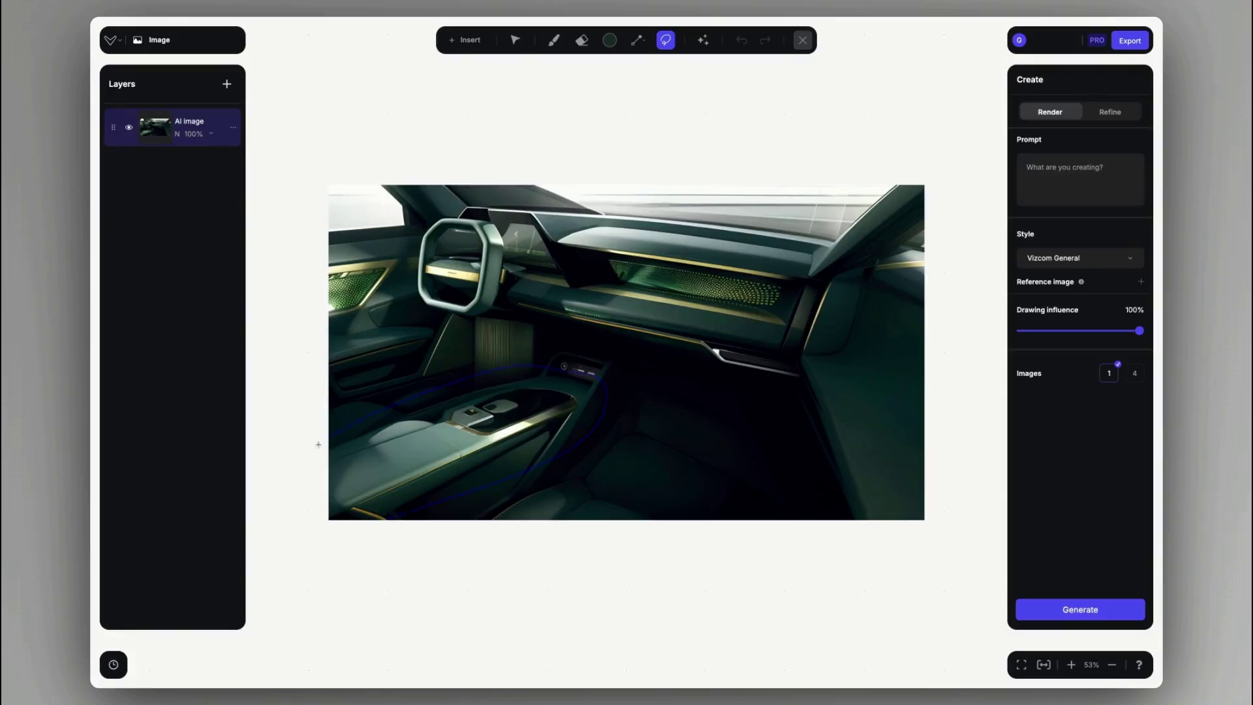
{"action": "left_click_drag", "start_coordinate": [310, 532], "coordinate": [312, 530]}
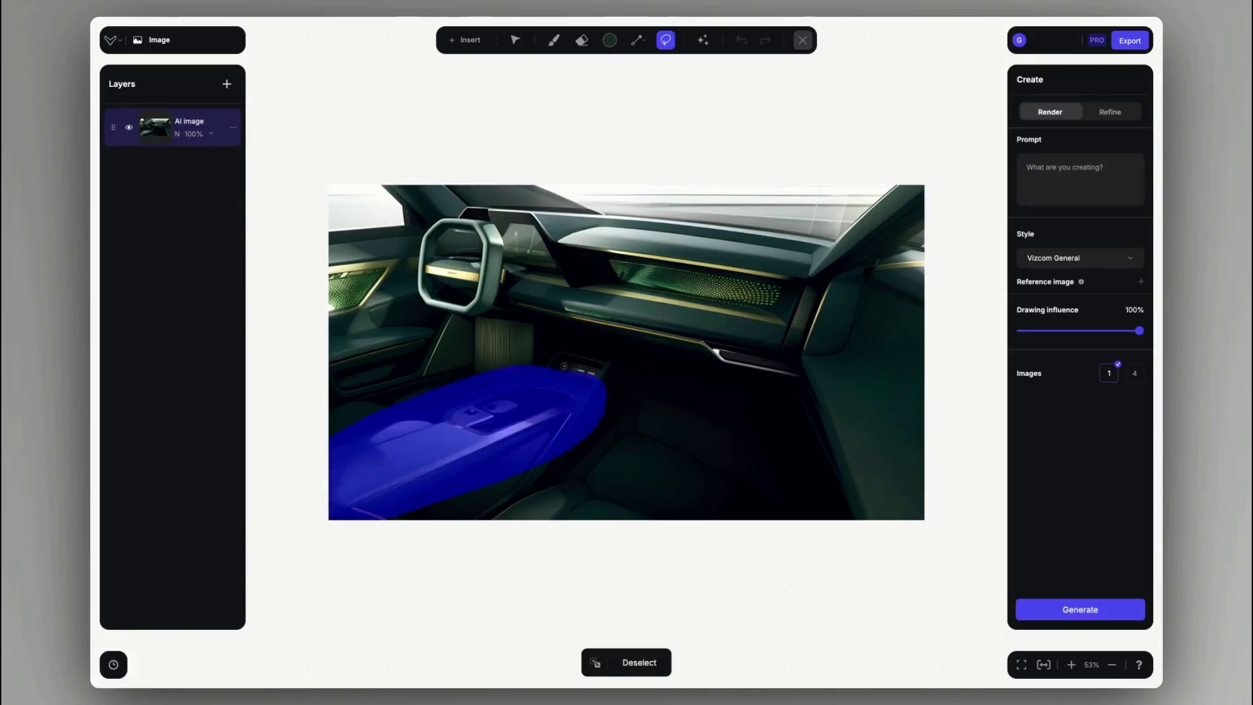
{"action": "left_click", "coordinate": [1038, 169]}
{"action": "type", "text": "golden middle console with screen"}
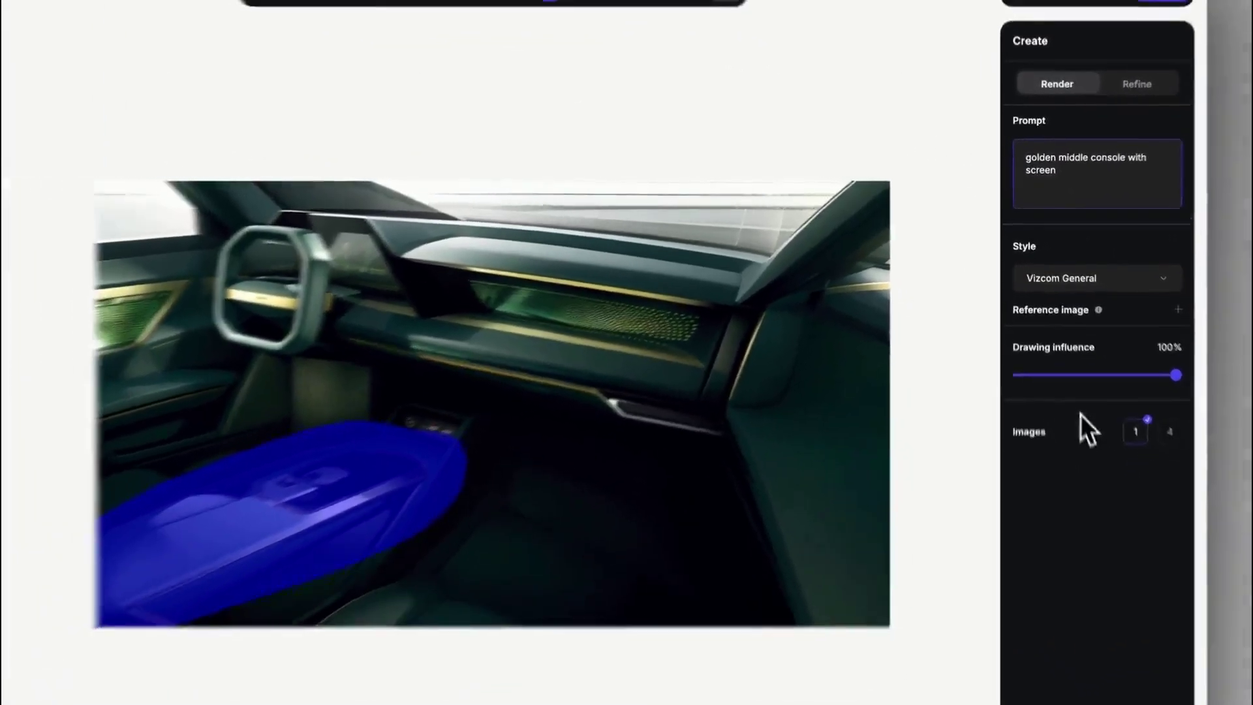
{"action": "left_click", "coordinate": [1169, 431]}
{"action": "left_click_drag", "start_coordinate": [1175, 375], "coordinate": [1100, 377]}
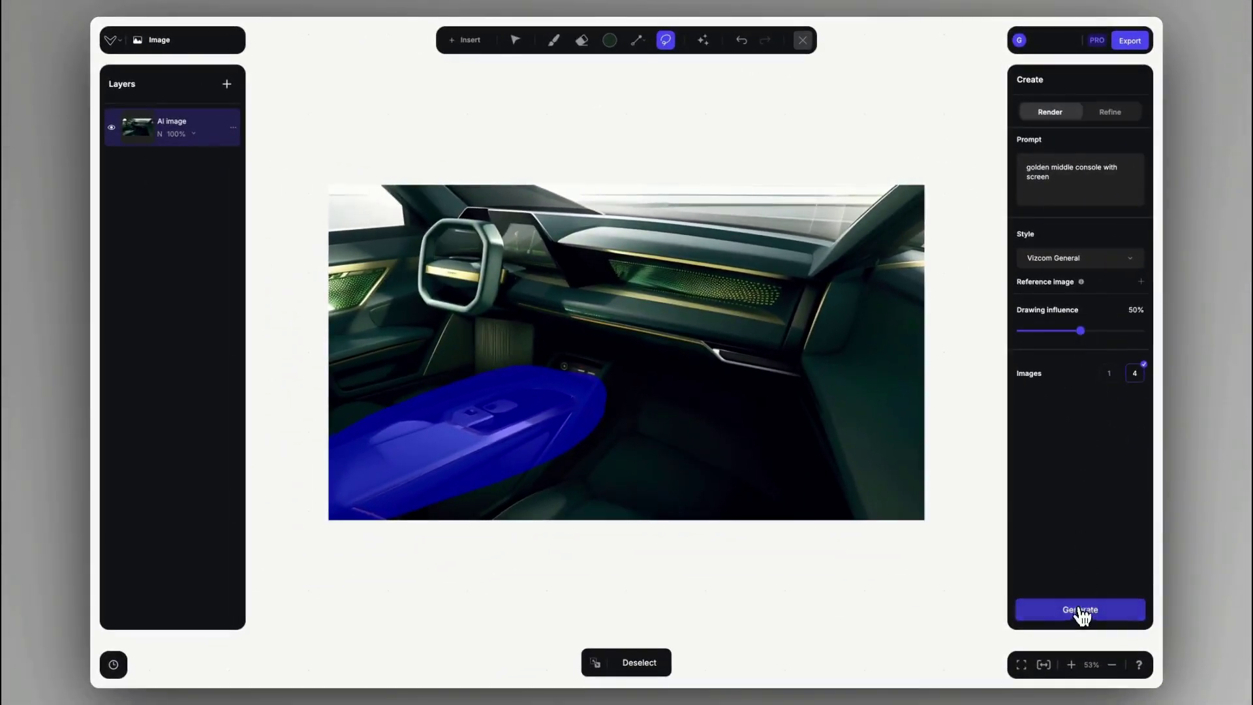
{"action": "left_click", "coordinate": [1041, 607]}
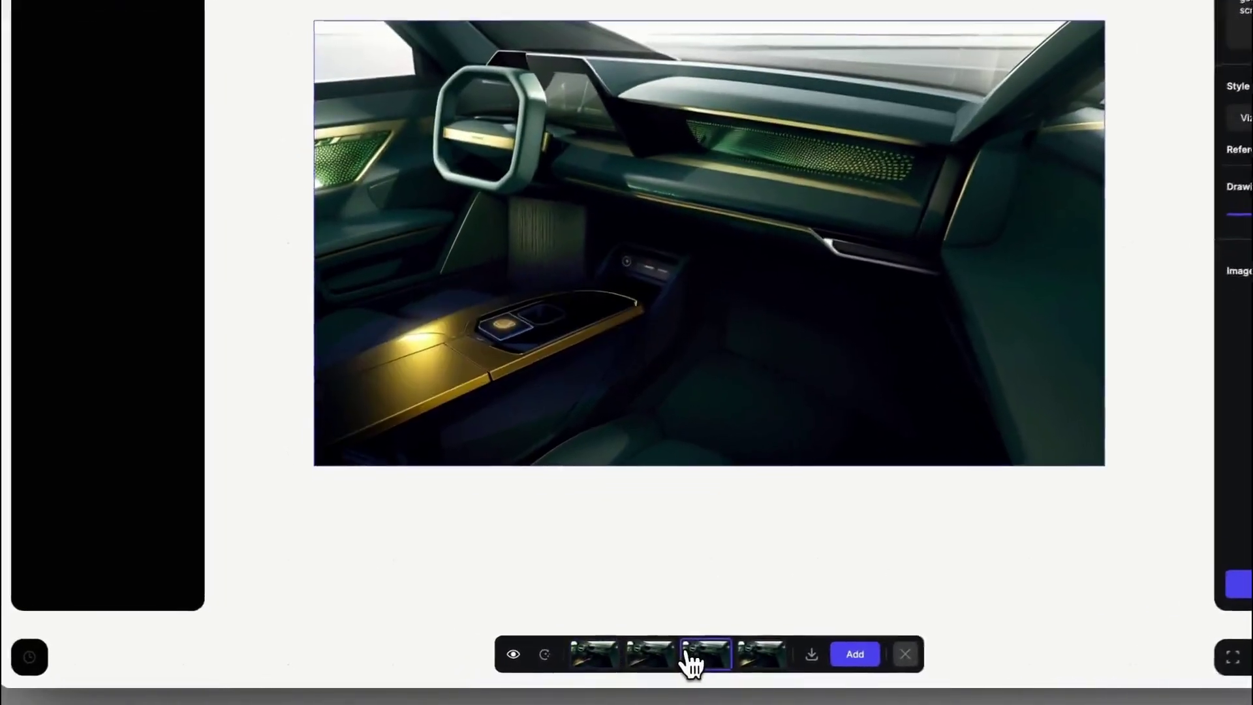
{"action": "left_click", "coordinate": [614, 662]}
{"action": "left_click", "coordinate": [645, 656]}
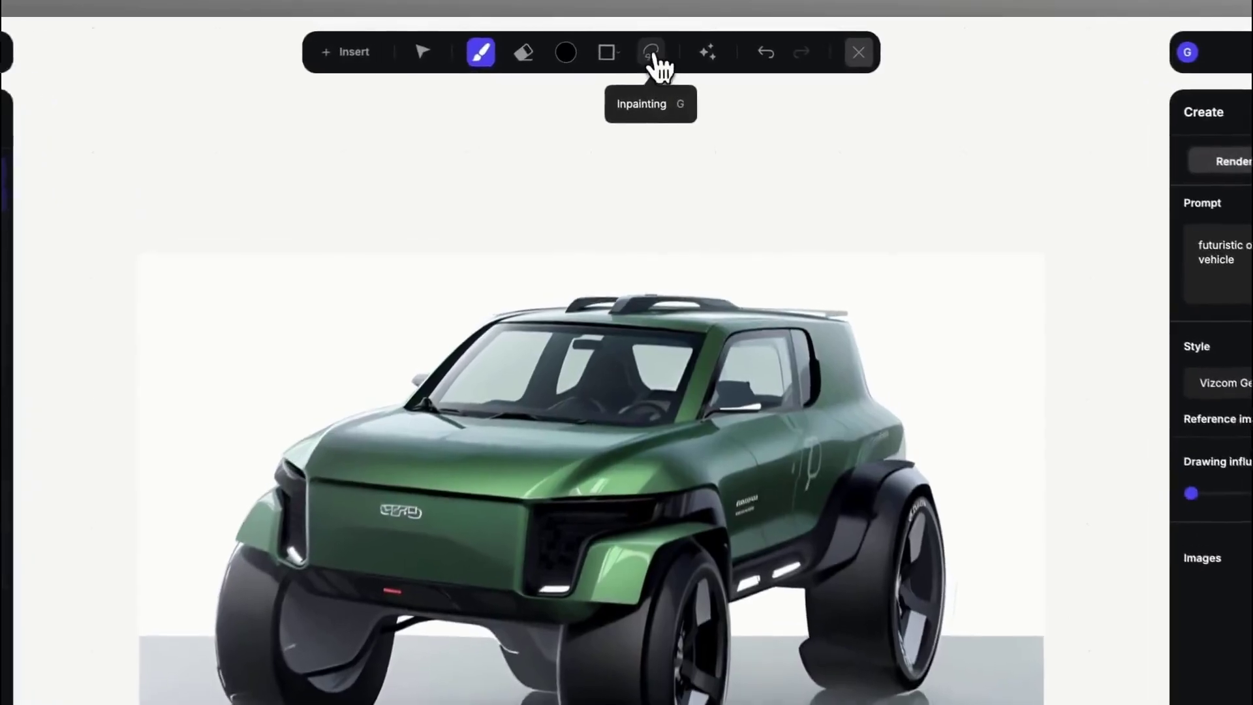
- Lasso the green car's wheels, lower body, bumper and fender for inpainting
{"action": "left_click", "coordinate": [652, 54]}
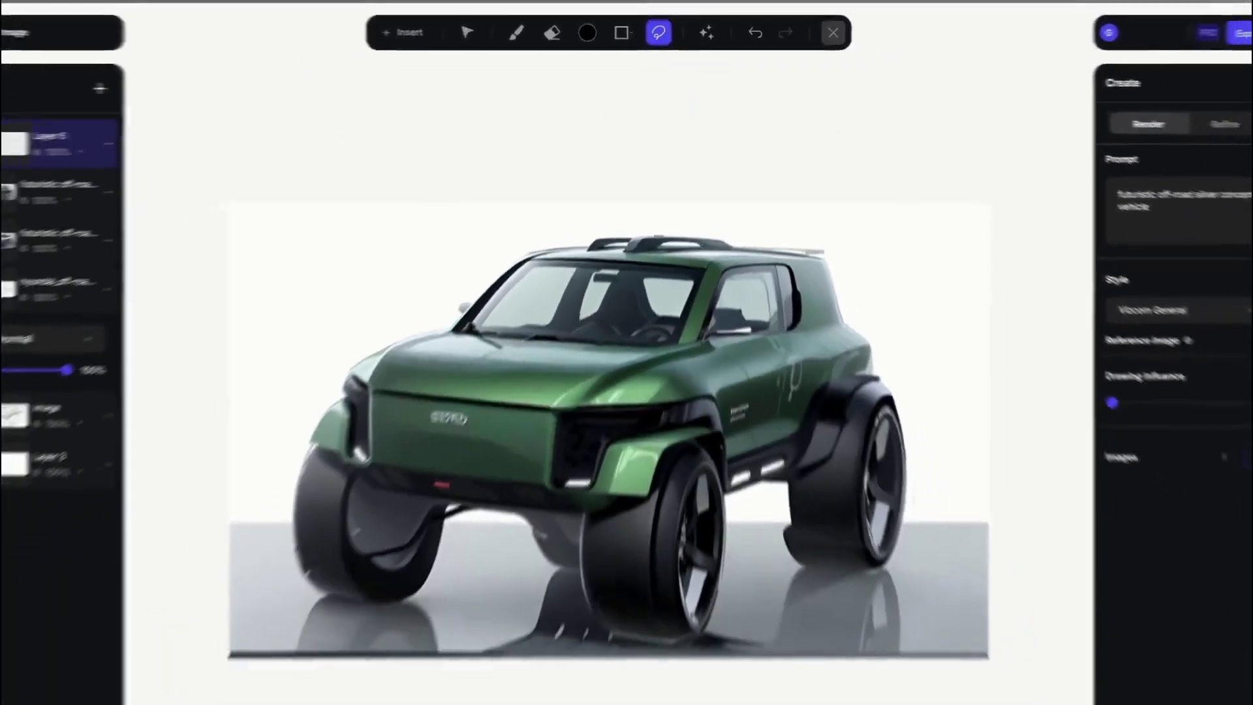
{"action": "left_click_drag", "start_coordinate": [307, 428], "coordinate": [358, 453]}
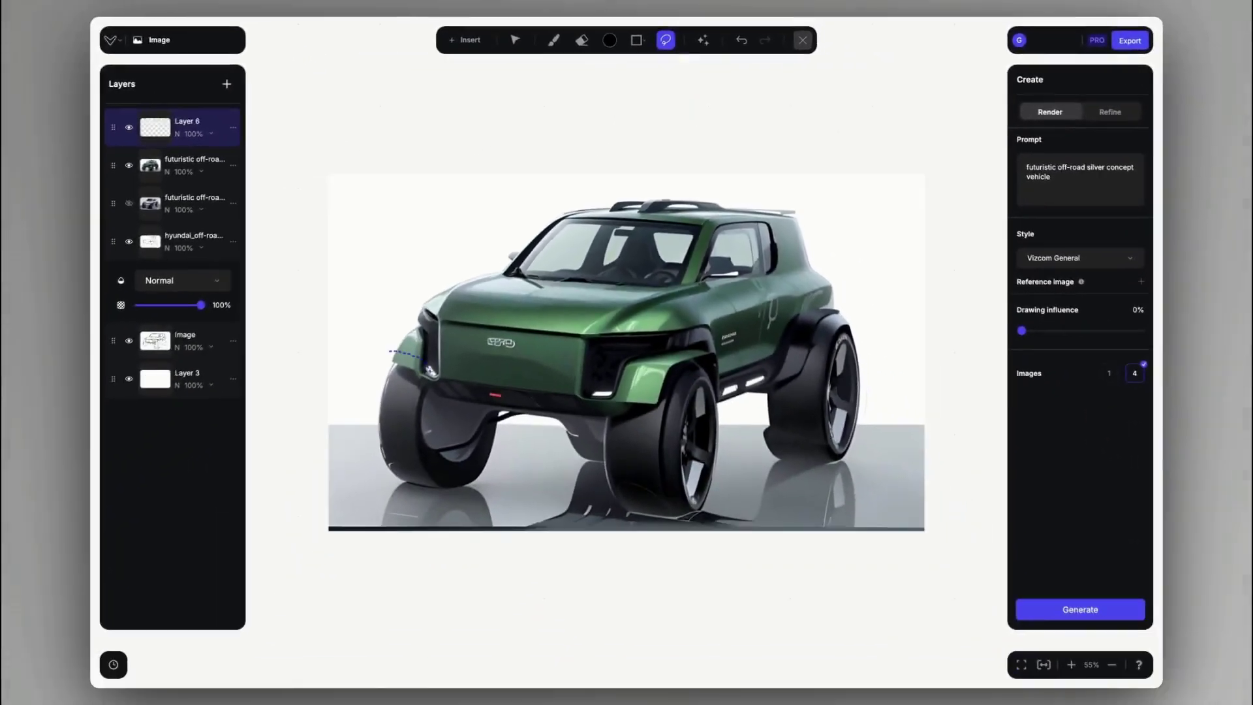
{"action": "mouse_move", "coordinate": [486, 396]}
{"action": "left_mouse_down"}
{"action": "mouse_move", "coordinate": [617, 430]}
{"action": "mouse_move", "coordinate": [662, 416]}
{"action": "mouse_move", "coordinate": [680, 357]}
{"action": "left_mouse_up"}
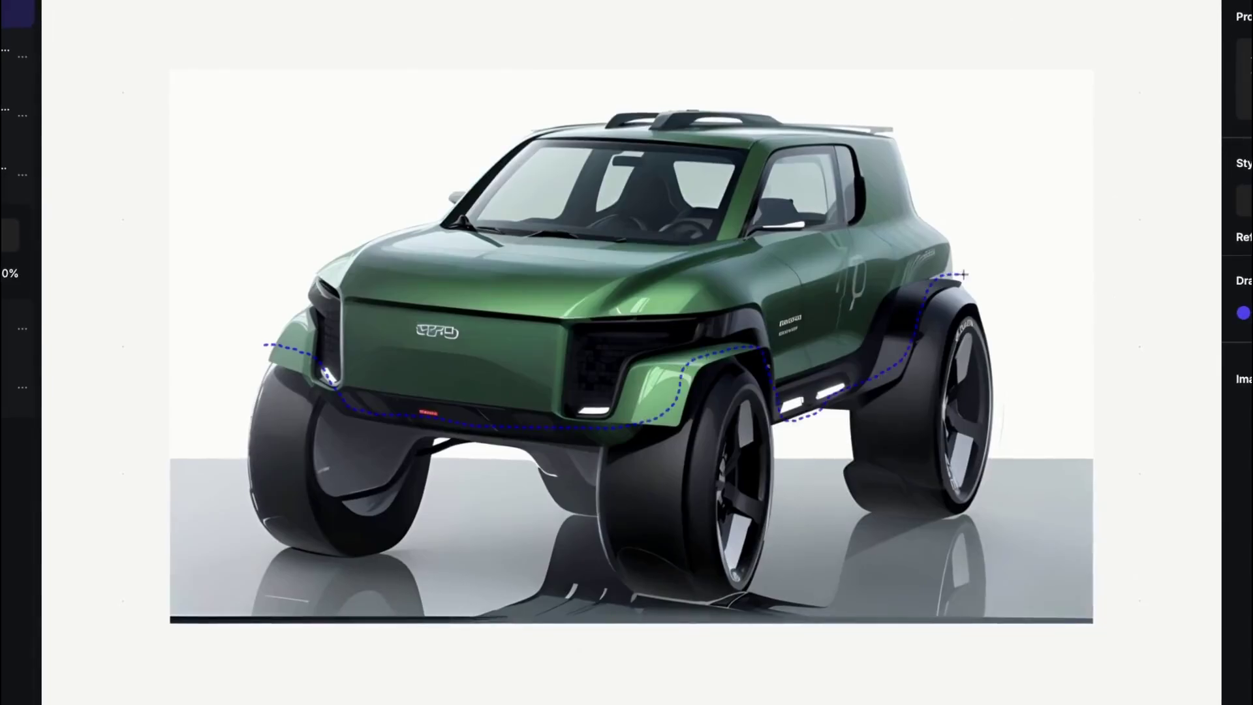
{"action": "left_click_drag", "start_coordinate": [246, 361], "coordinate": [265, 344]}
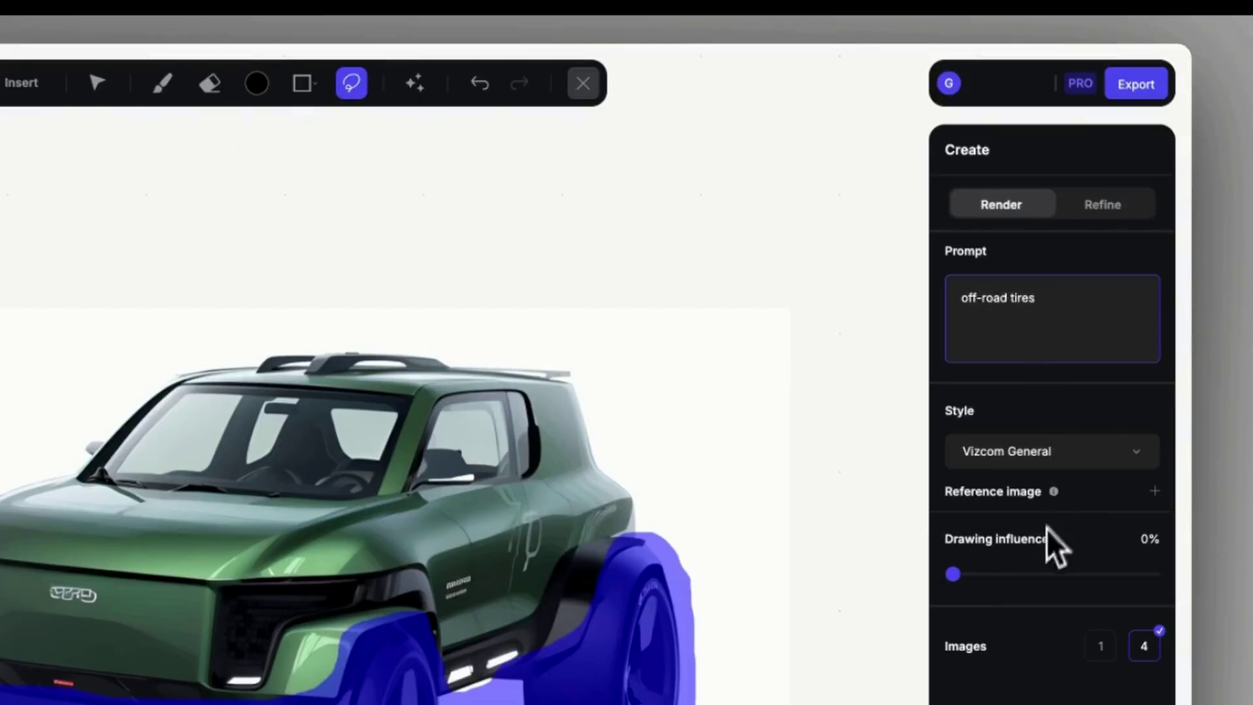
- Generate 'off-road tires' variants with raised drawing influence in the Vizcom General style, previewing results
{"action": "left_click", "coordinate": [1037, 574]}
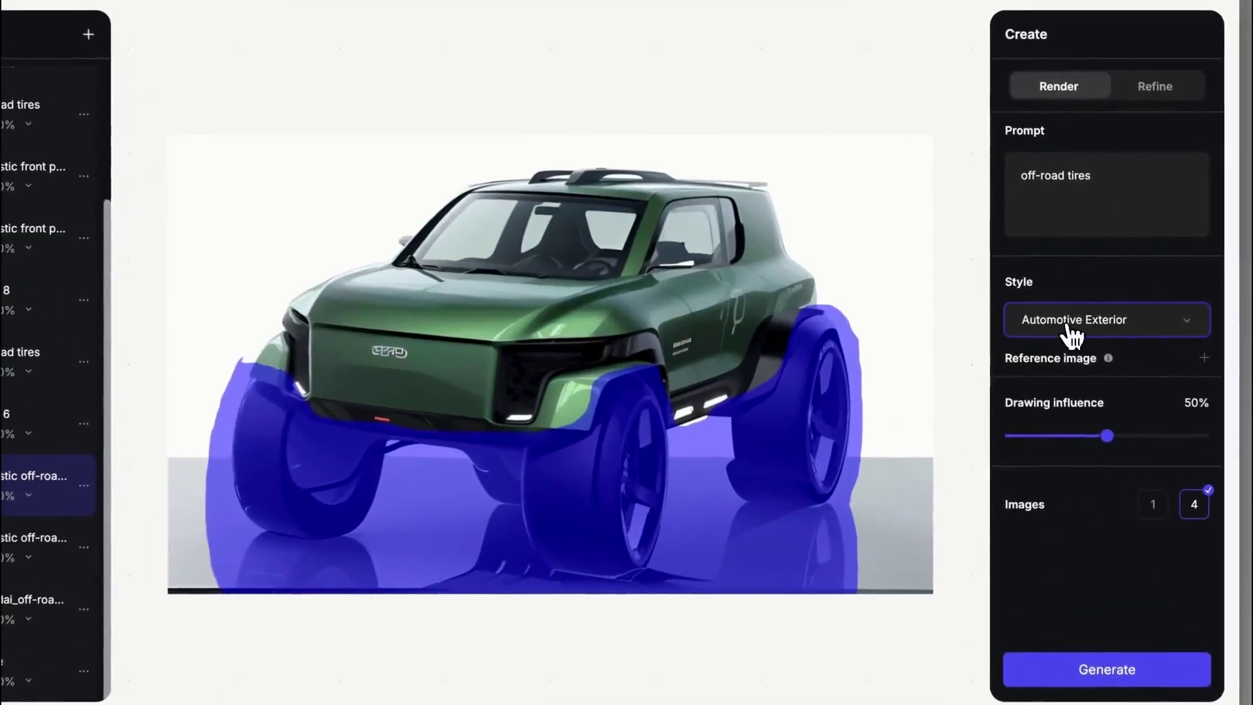
{"action": "left_click", "coordinate": [1033, 318]}
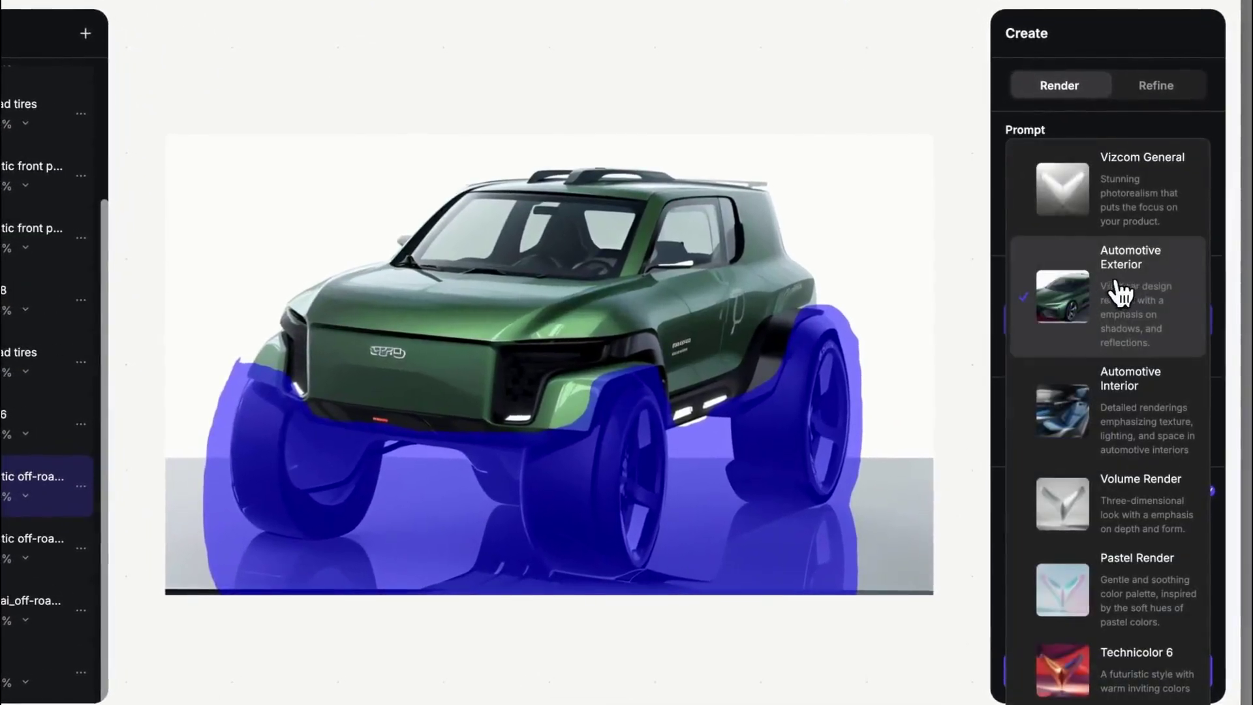
{"action": "left_click", "coordinate": [1129, 191]}
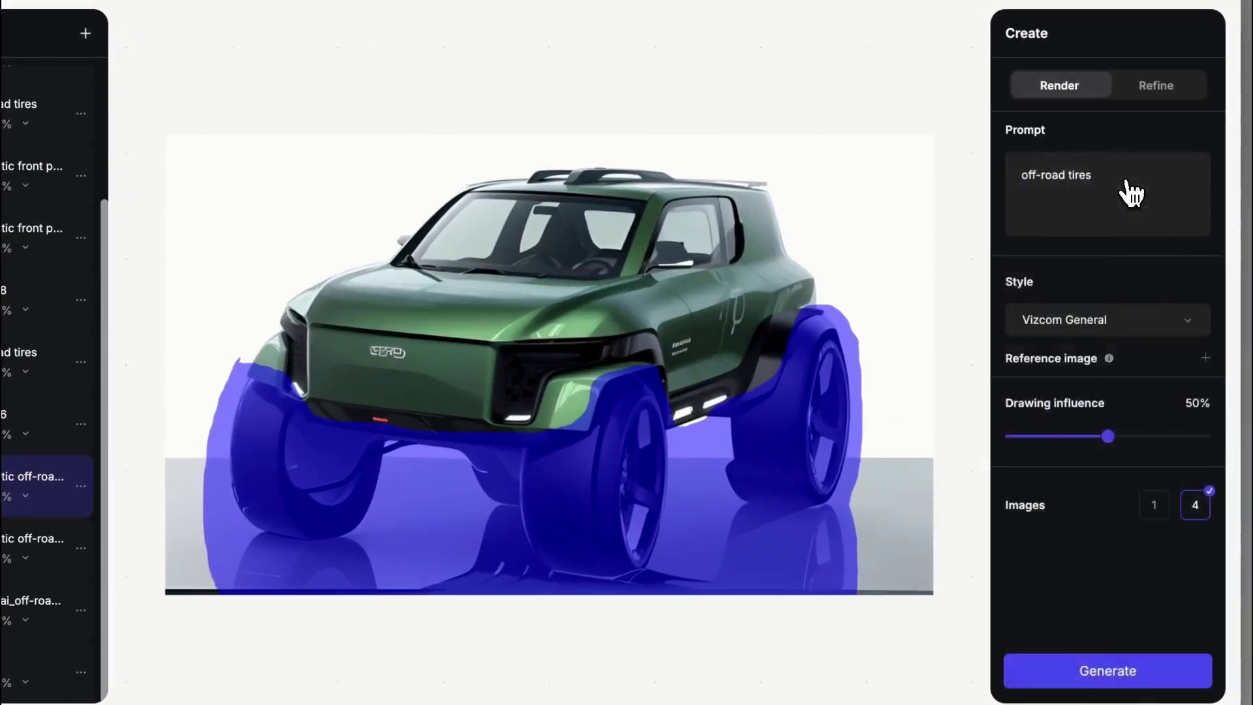
{"action": "left_click", "coordinate": [1107, 668]}
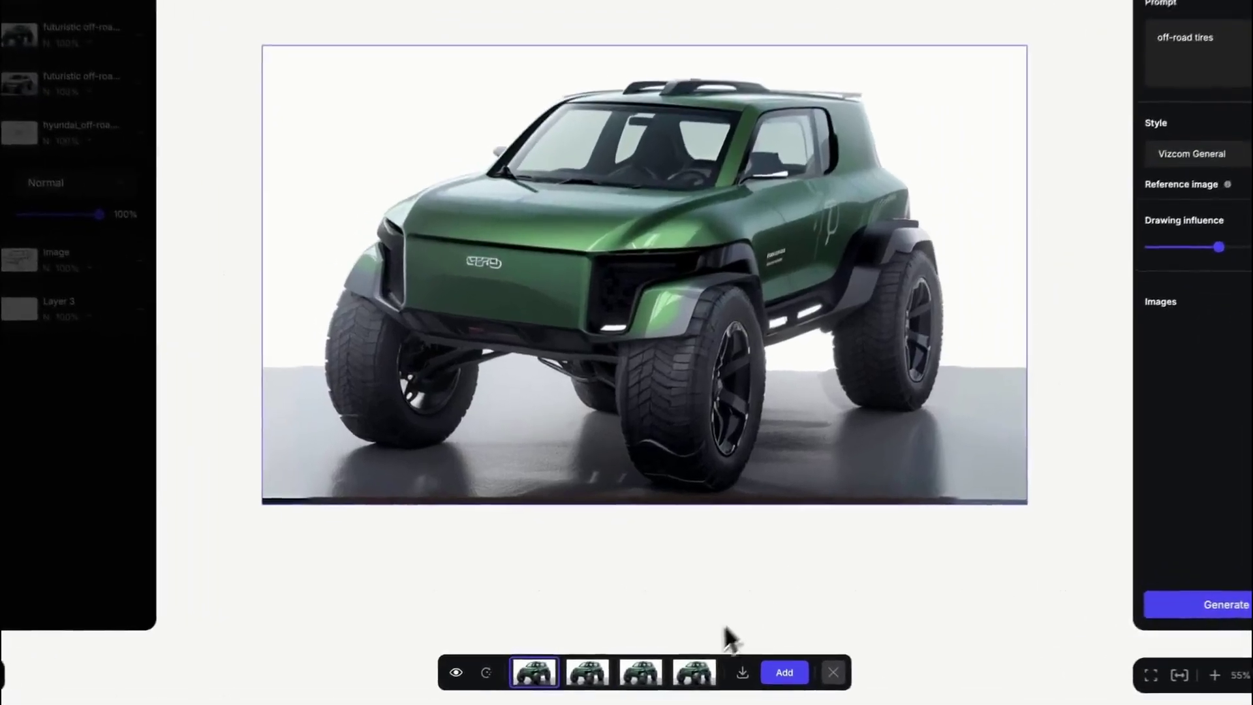
{"action": "left_click", "coordinate": [669, 666]}
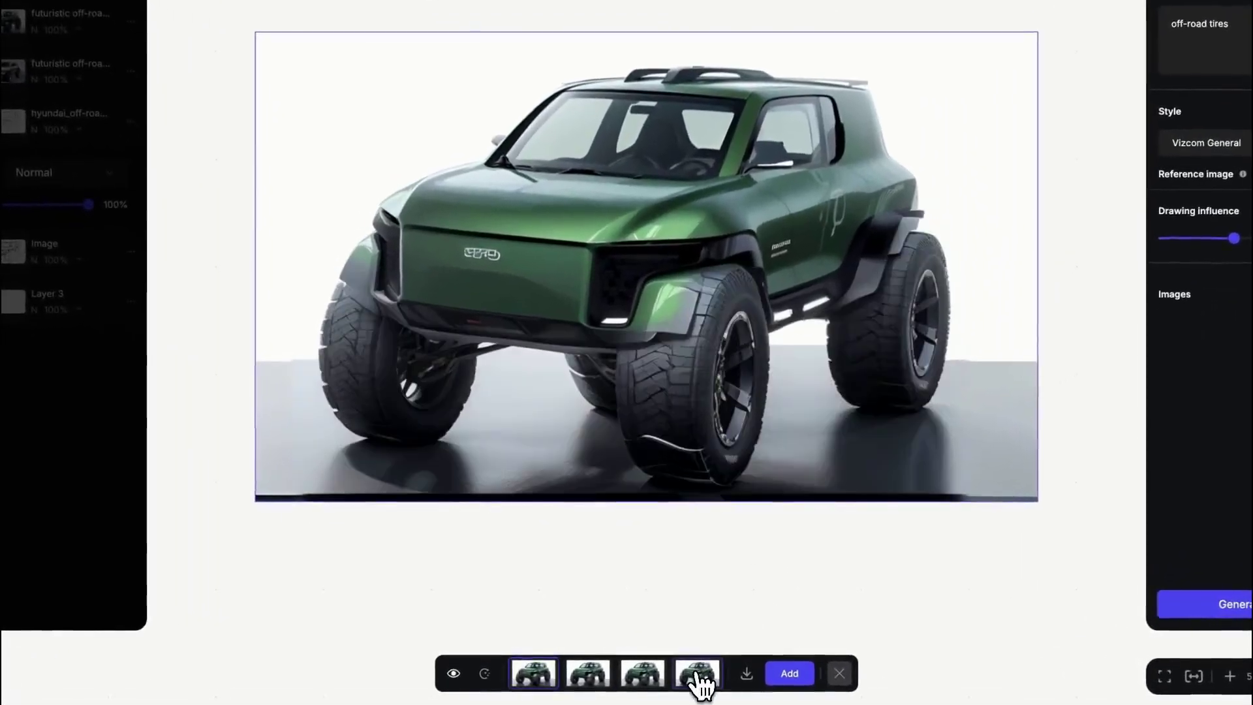
{"action": "left_click", "coordinate": [665, 676]}
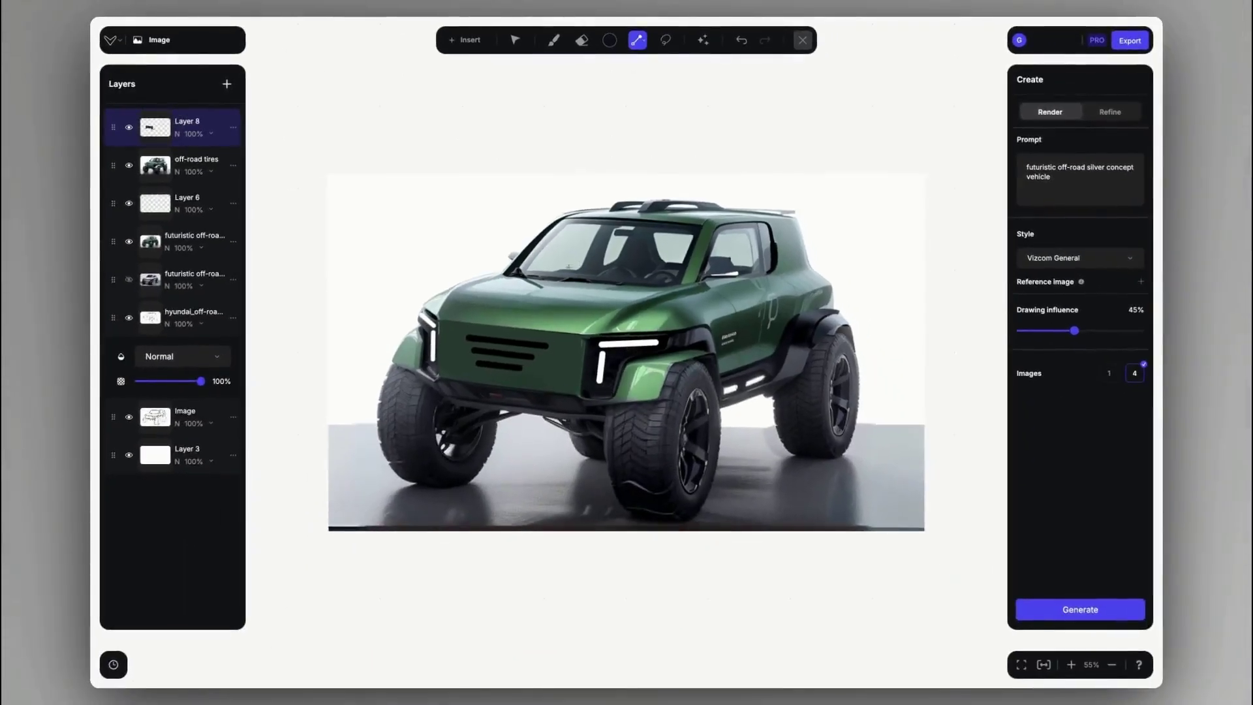
- Mask the car's front, refine it at 50% drawing influence, and compare with the original
{"action": "left_click", "coordinate": [665, 41]}
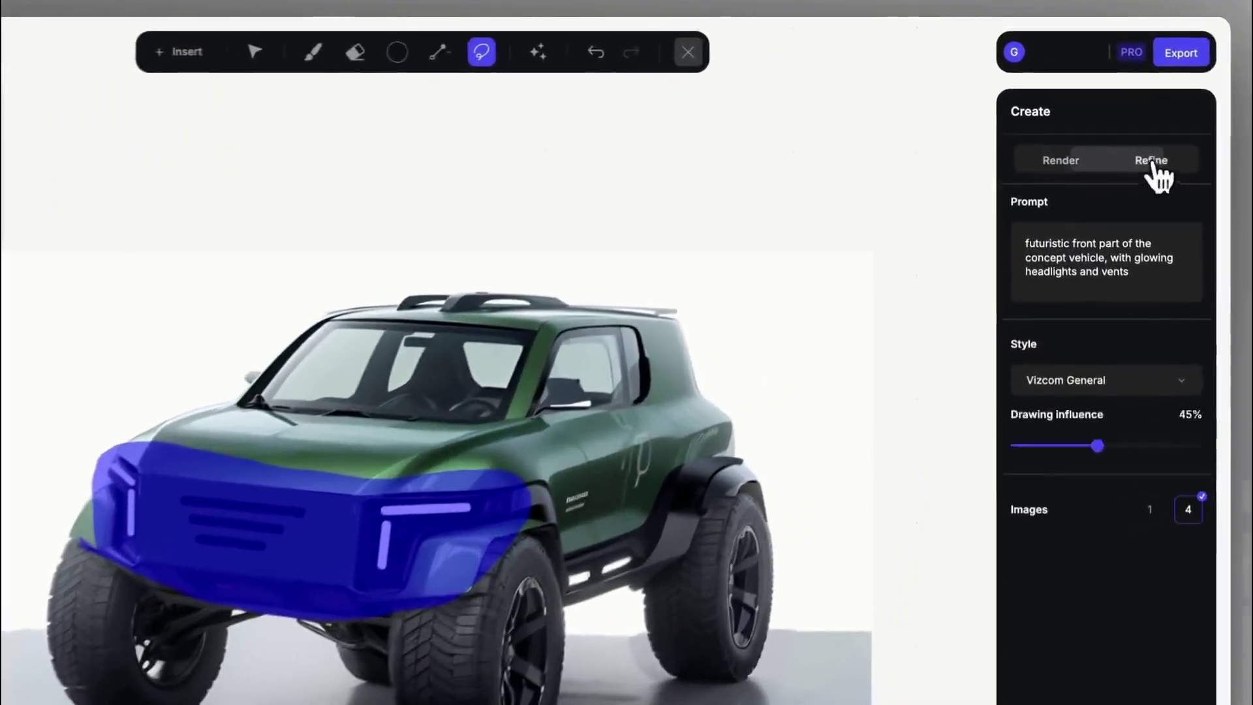
{"action": "left_click", "coordinate": [1110, 111]}
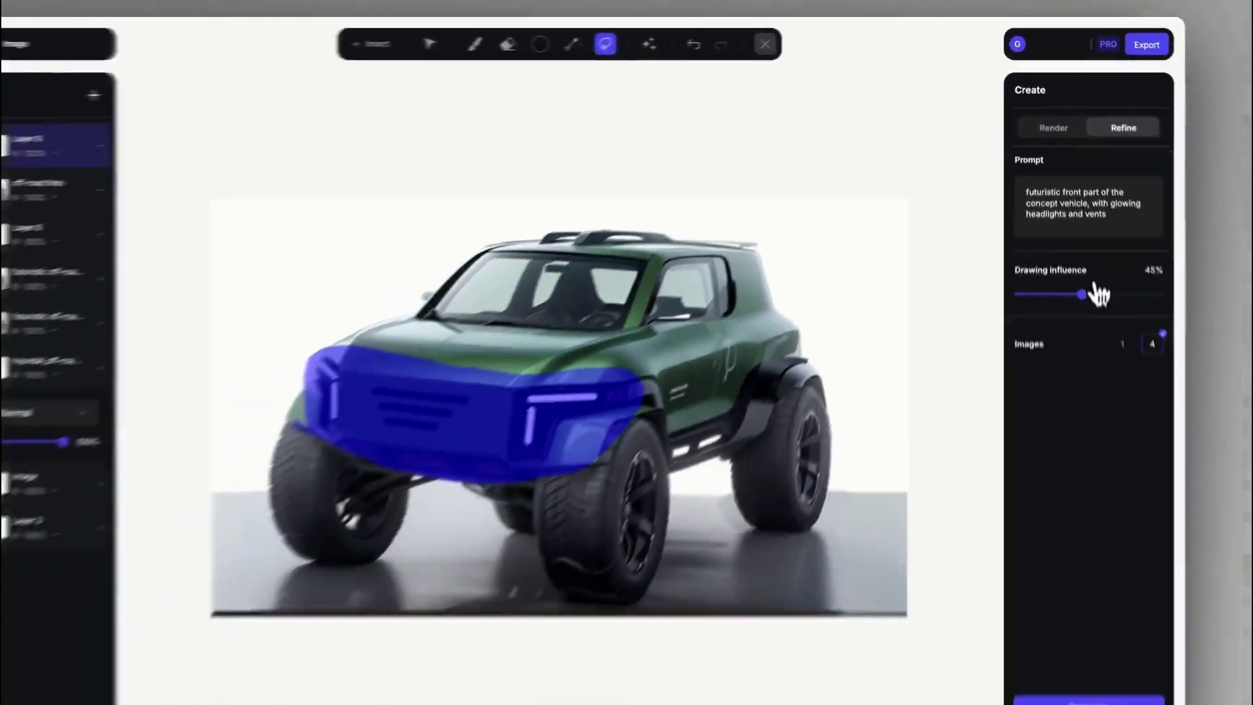
{"action": "left_click_drag", "start_coordinate": [1100, 385], "coordinate": [1109, 385]}
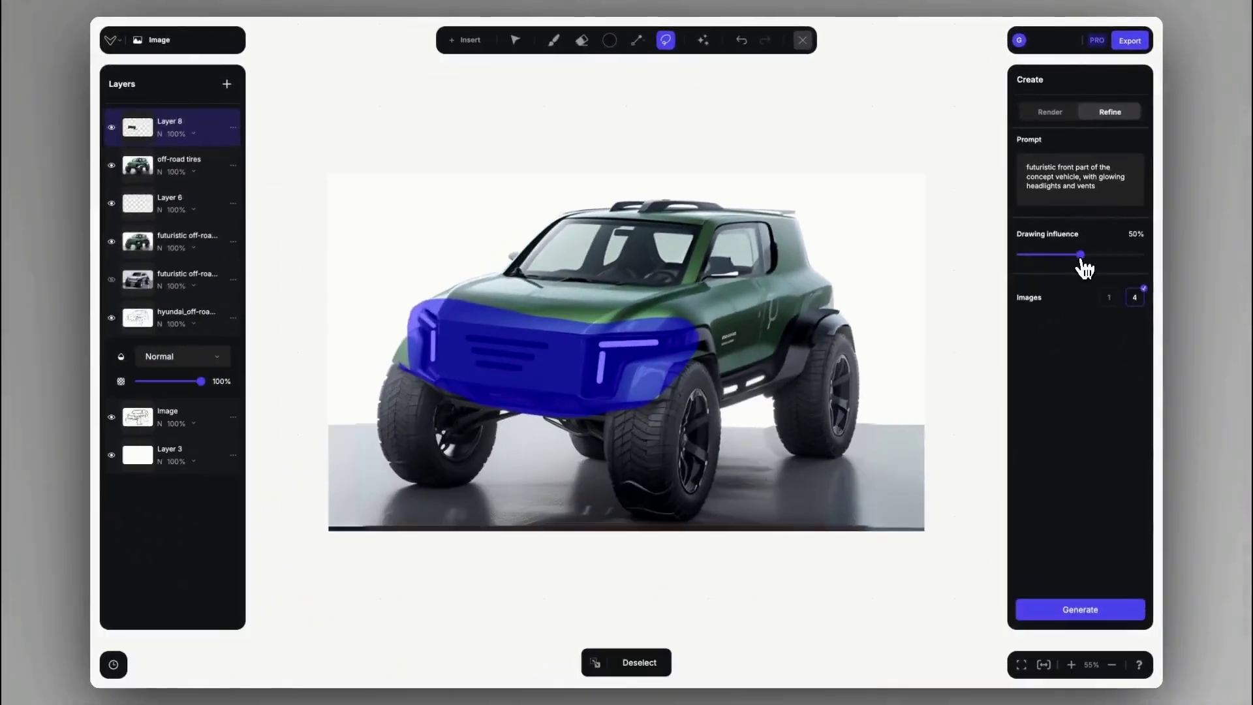
{"action": "left_click", "coordinate": [1080, 607]}
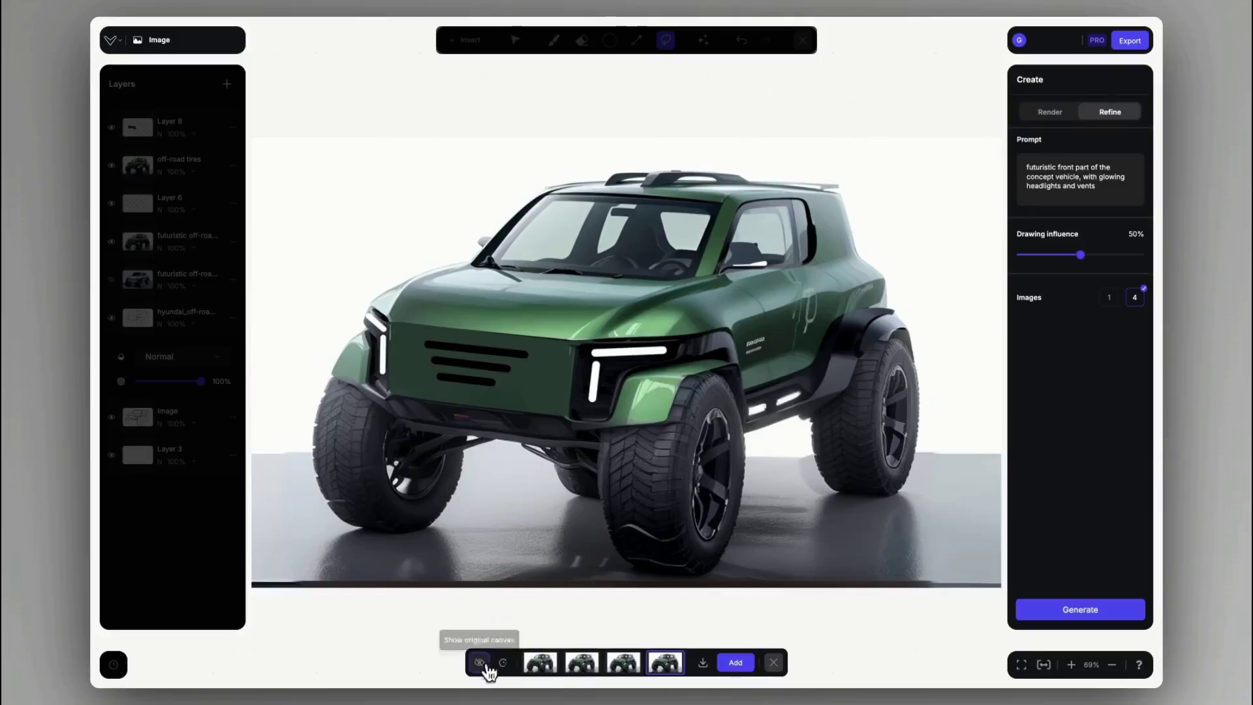
{"action": "left_click", "coordinate": [479, 663]}
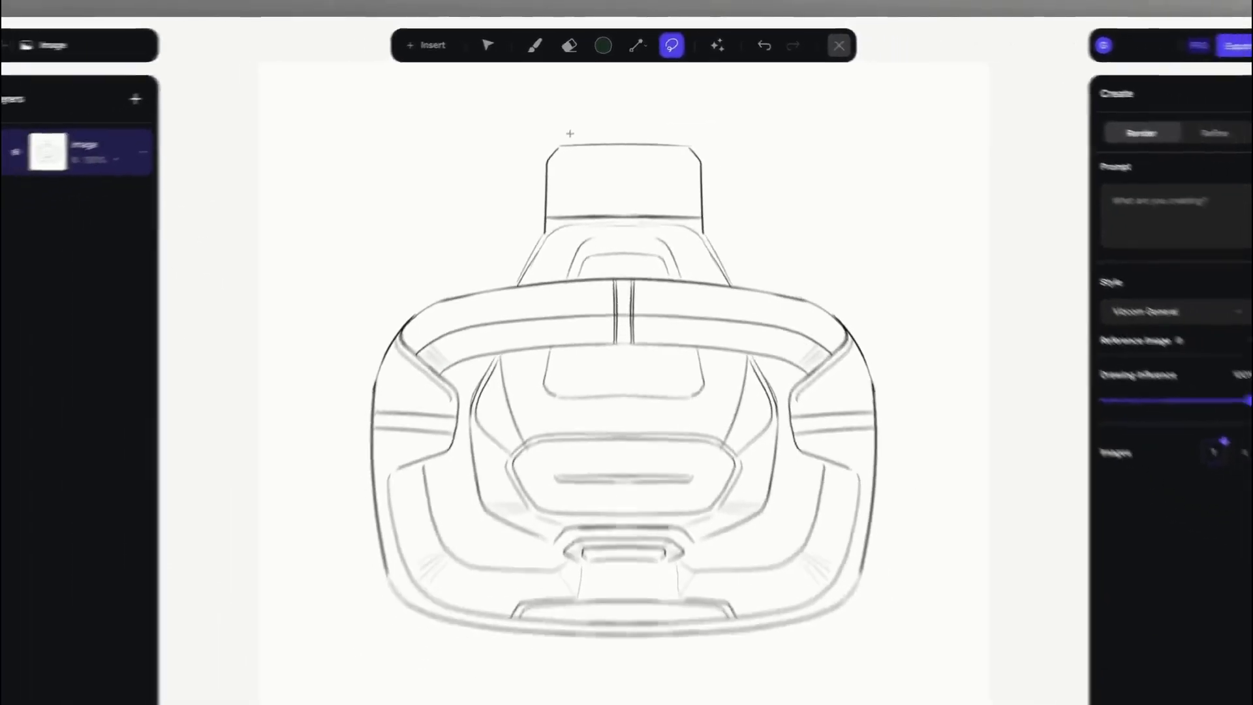
- Mask the steering wheel sketch and render four 'red and black carbon fibre steering wheel concept' variants
{"action": "mouse_move", "coordinate": [570, 133]}
{"action": "left_mouse_down"}
{"action": "mouse_move", "coordinate": [544, 138]}
{"action": "mouse_move", "coordinate": [358, 486]}
{"action": "mouse_move", "coordinate": [866, 302]}
{"action": "left_mouse_up"}
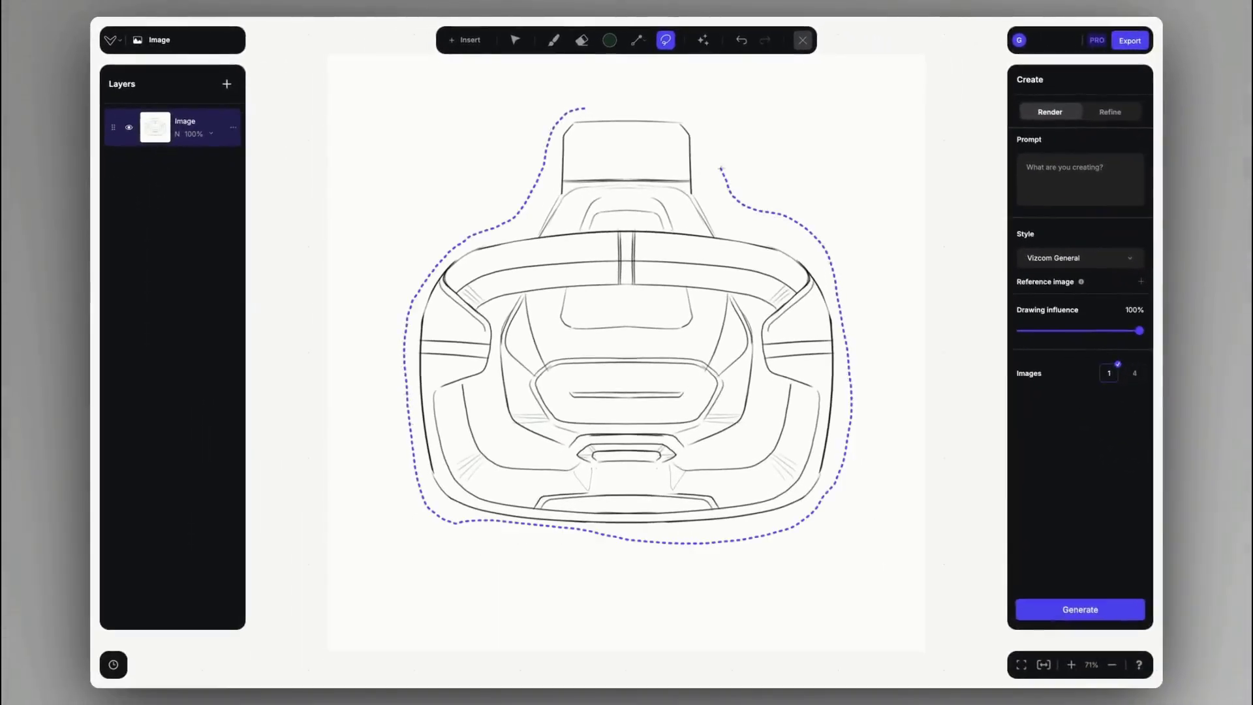
{"action": "left_click_drag", "start_coordinate": [646, 107], "coordinate": [633, 107]}
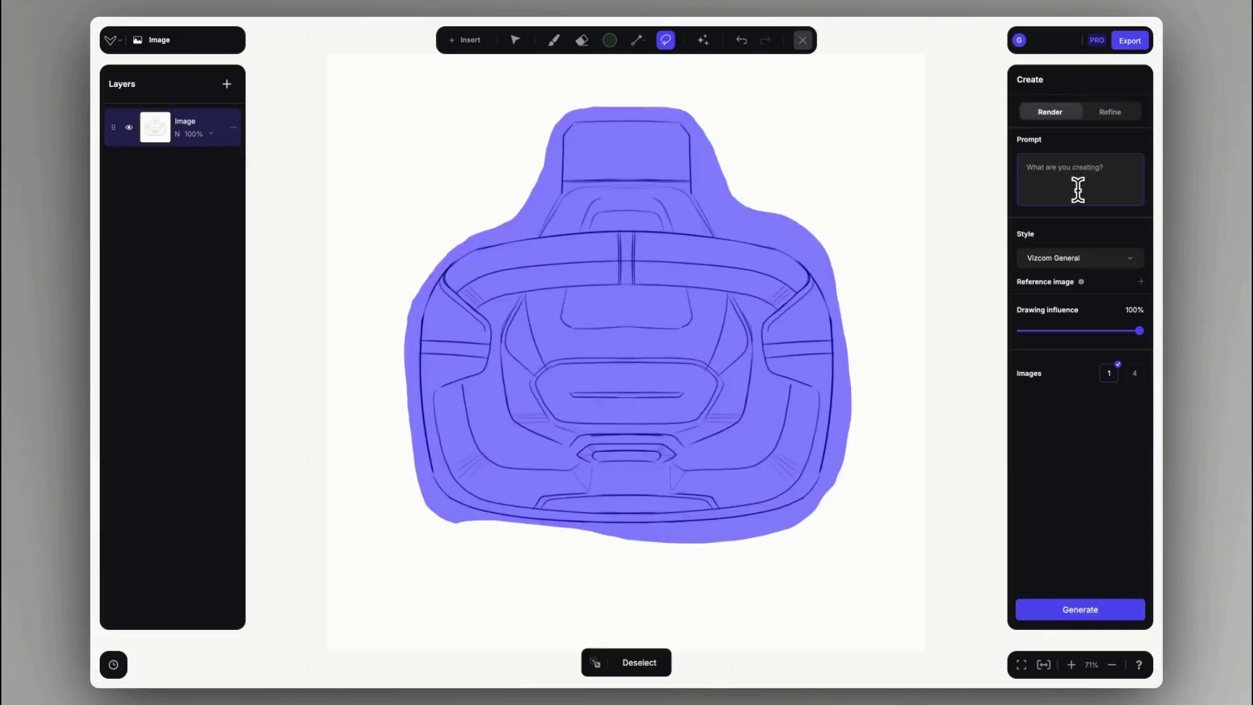
{"action": "type", "text": "red and black carbon fibre steering wheel concept"}
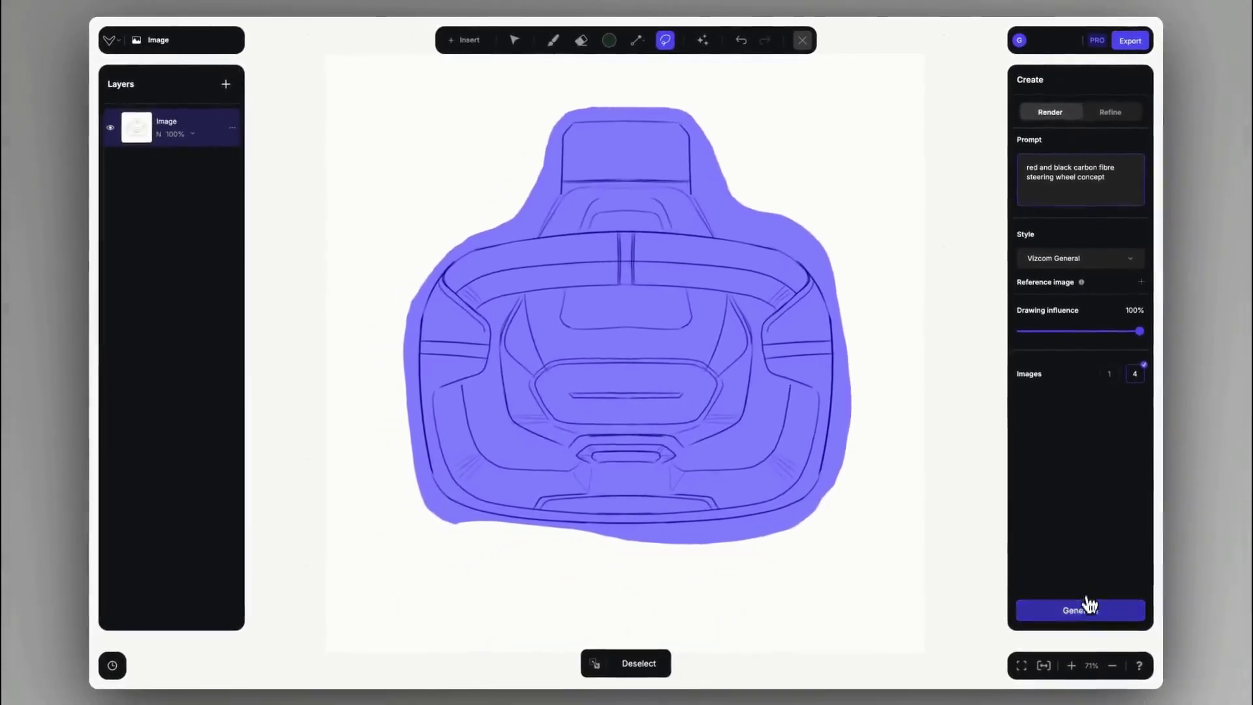
{"action": "left_click", "coordinate": [1087, 607]}
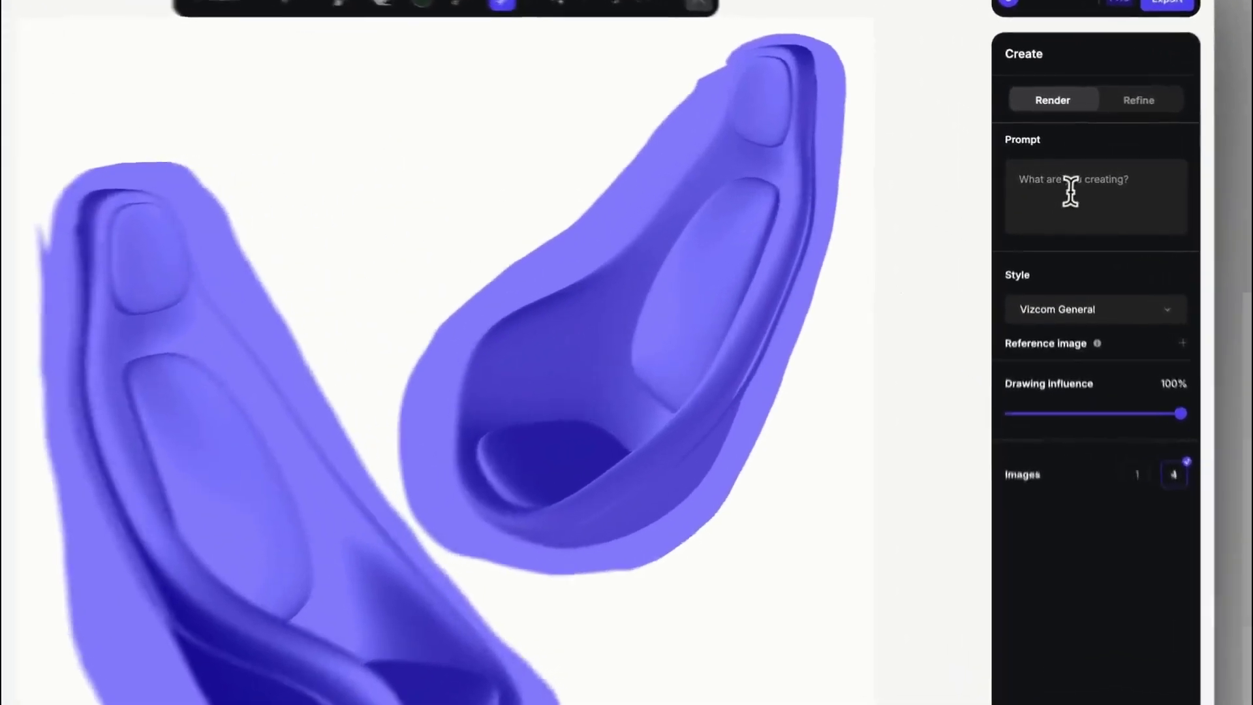
- Render the masked seats with the prompt 'blue fabric seat with wooden back panel'
{"action": "left_click", "coordinate": [1052, 168]}
{"action": "type", "text": "blue fabric seat with wooden back panel"}
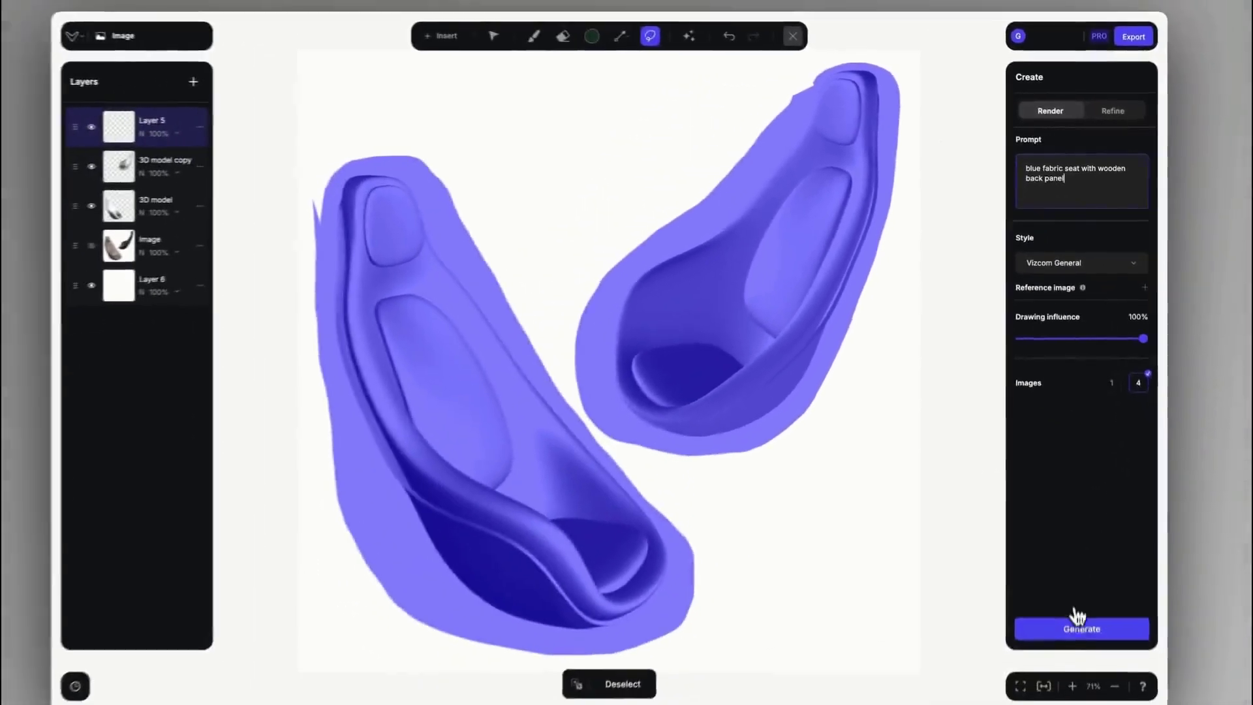
{"action": "left_click", "coordinate": [1078, 609]}
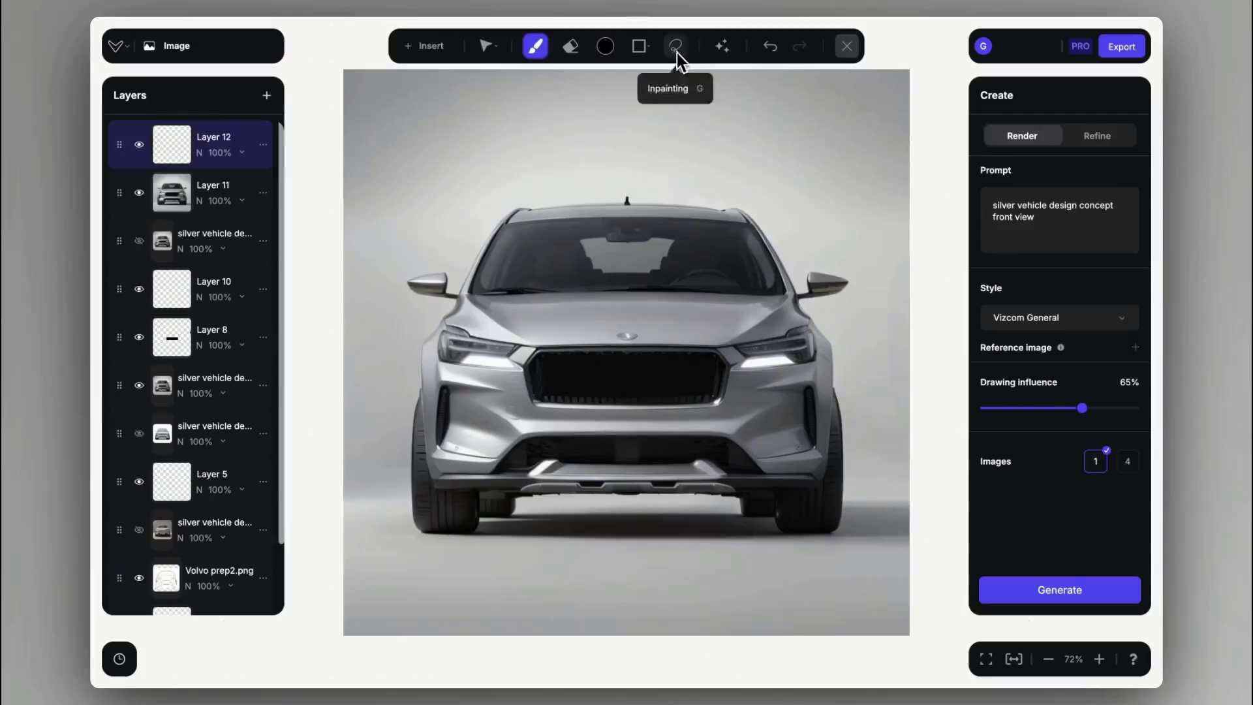
- Mask the roof antenna, lower bumper trim and both headlights for inpainting
{"action": "left_click", "coordinate": [676, 53]}
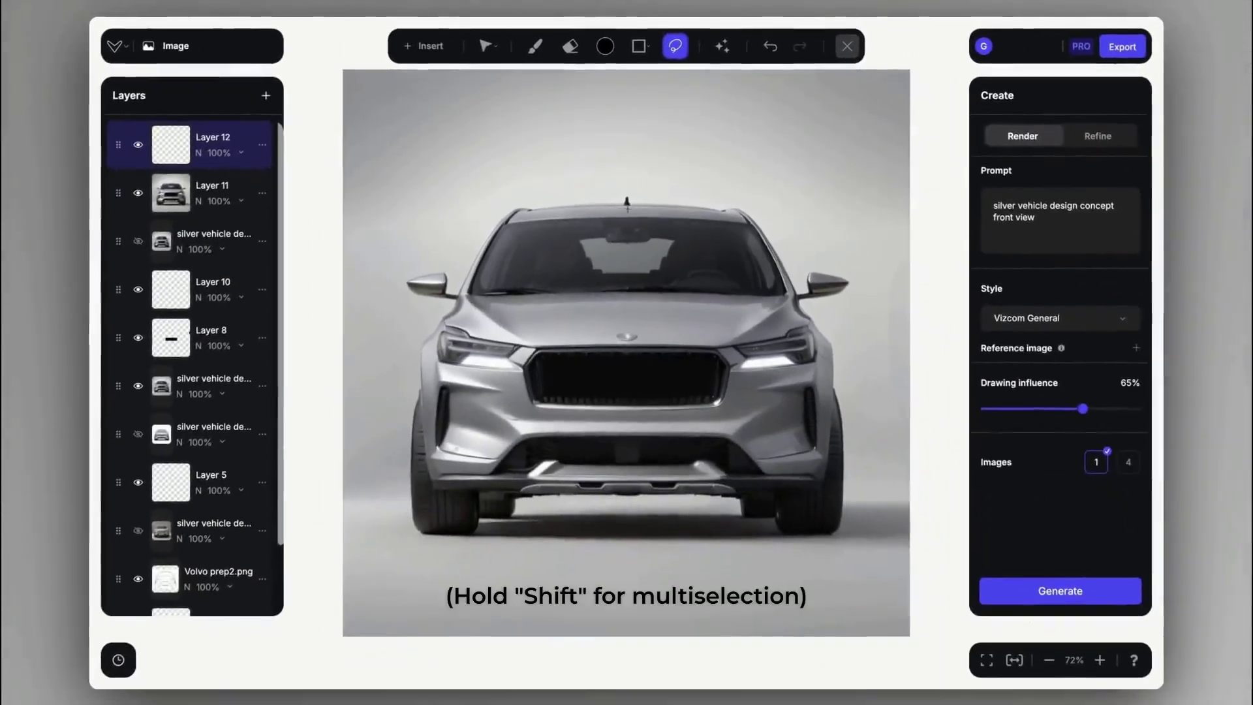
{"action": "left_click_drag", "start_coordinate": [623, 191], "coordinate": [628, 210]}
{"action": "left_click_drag", "start_coordinate": [716, 508], "coordinate": [522, 502]}
{"action": "left_click_drag", "start_coordinate": [734, 358], "coordinate": [803, 356]}
{"action": "left_click_drag", "start_coordinate": [522, 353], "coordinate": [457, 359]}
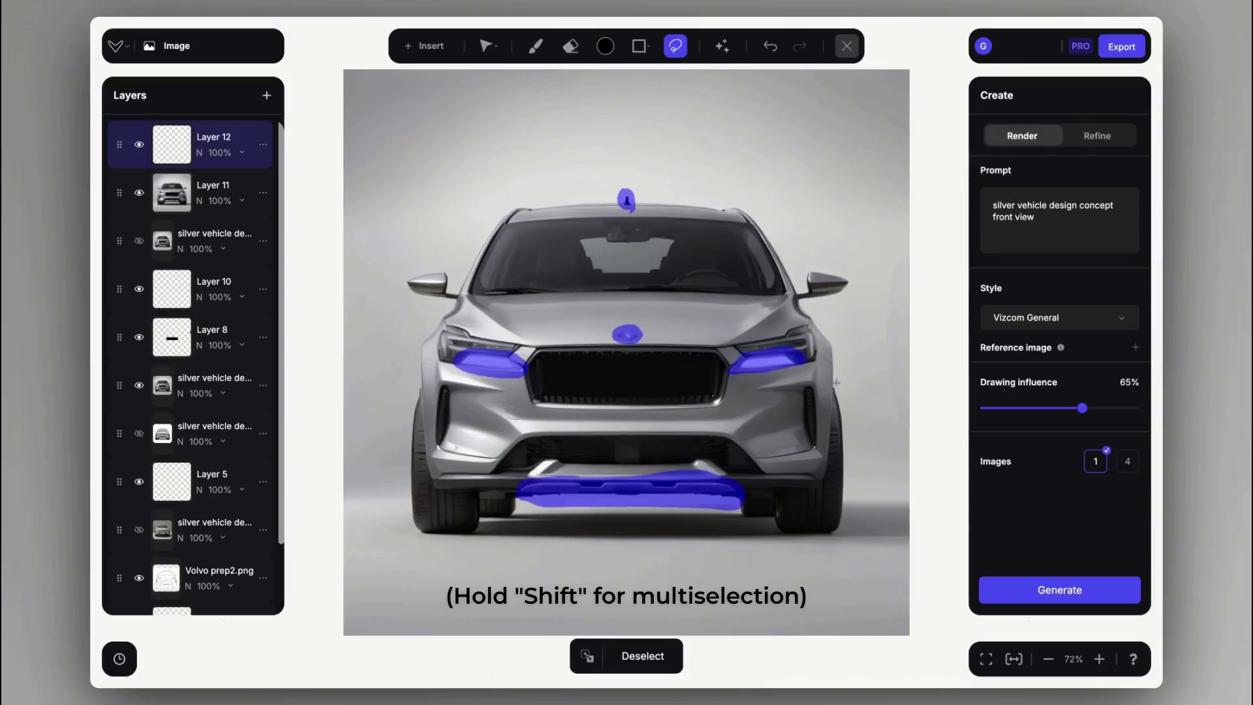
- Clear the prompt and regenerate the masked areas as four variants at 0% drawing influence
{"action": "triple_click", "coordinate": [1023, 219]}
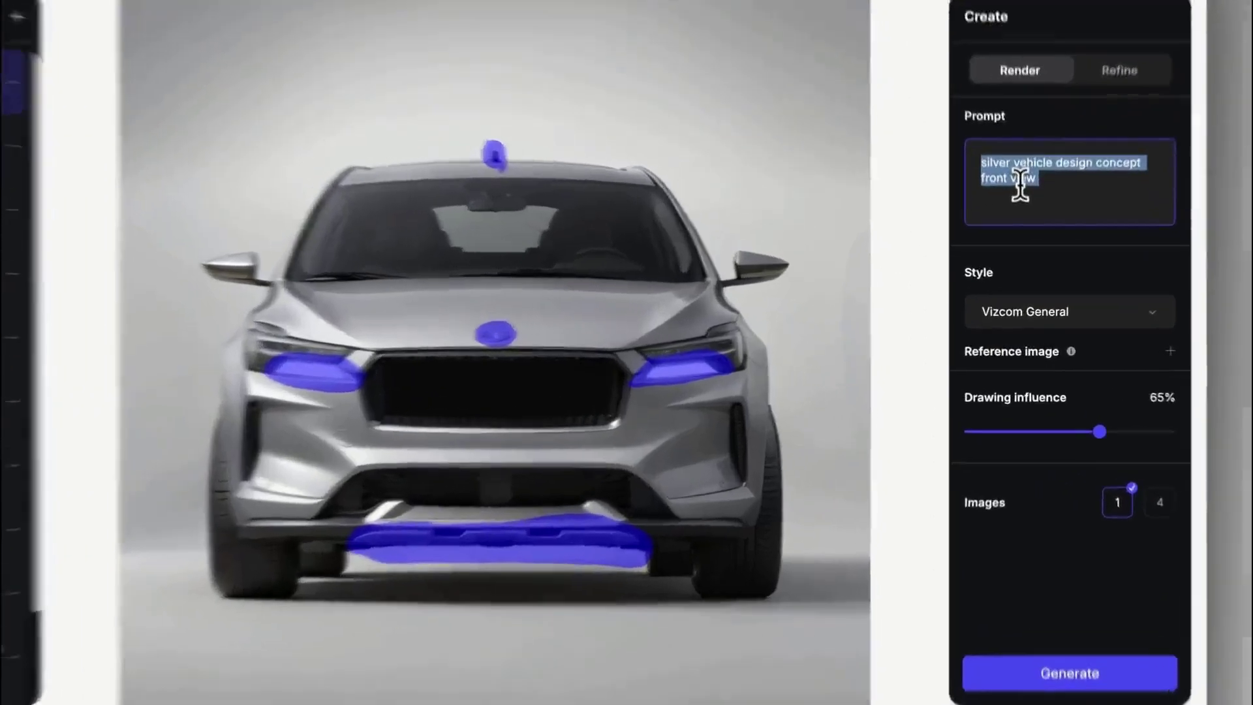
{"action": "key", "text": "BackSpace"}
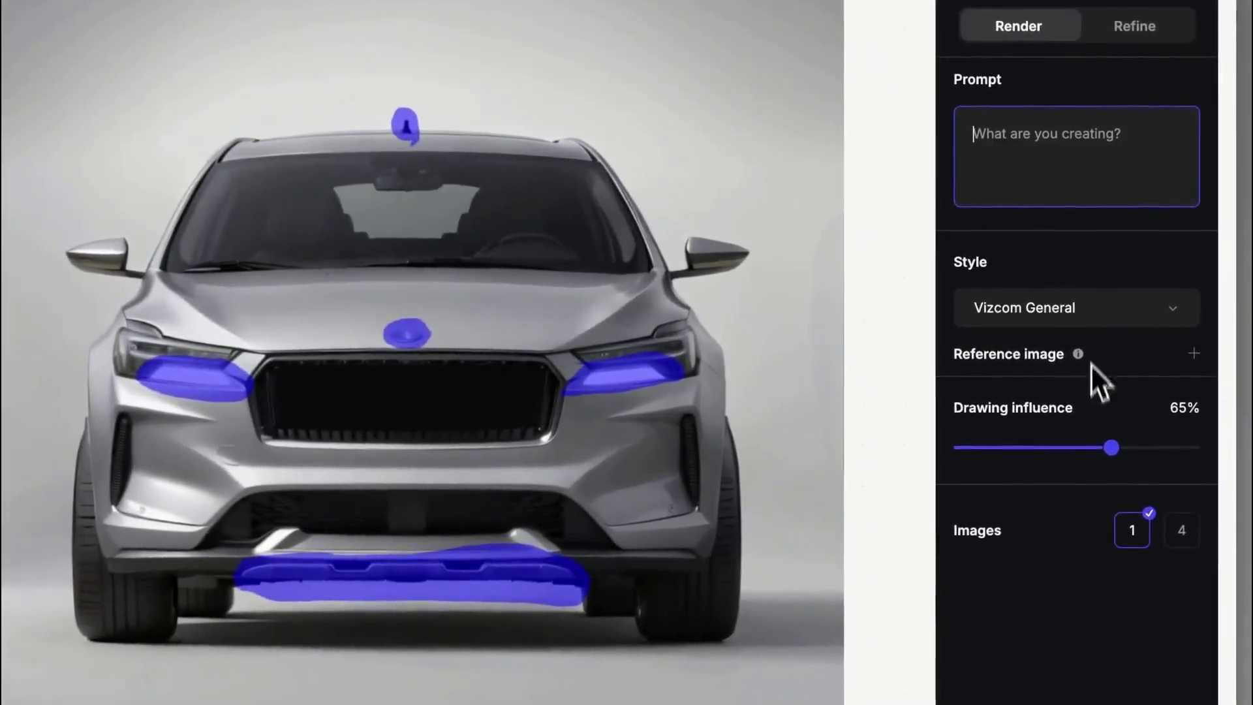
{"action": "left_click_drag", "start_coordinate": [1099, 431], "coordinate": [997, 422]}
{"action": "left_click", "coordinate": [1181, 530]}
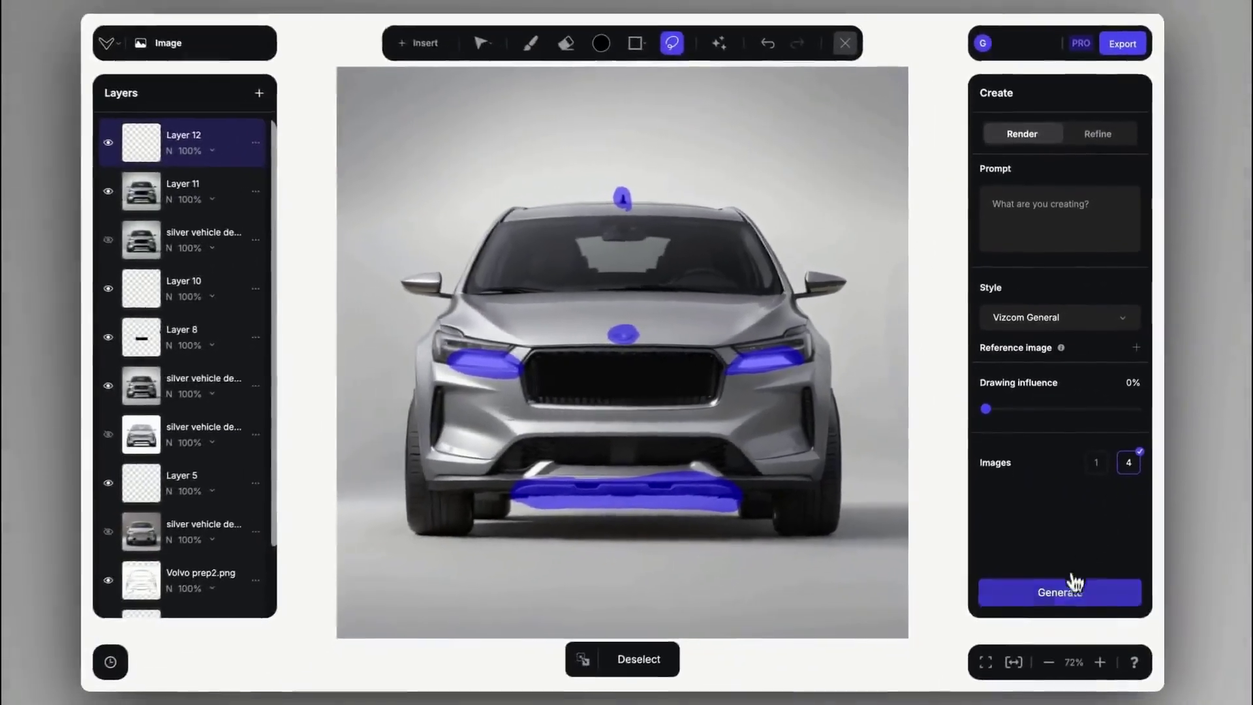
{"action": "left_click", "coordinate": [1073, 584]}
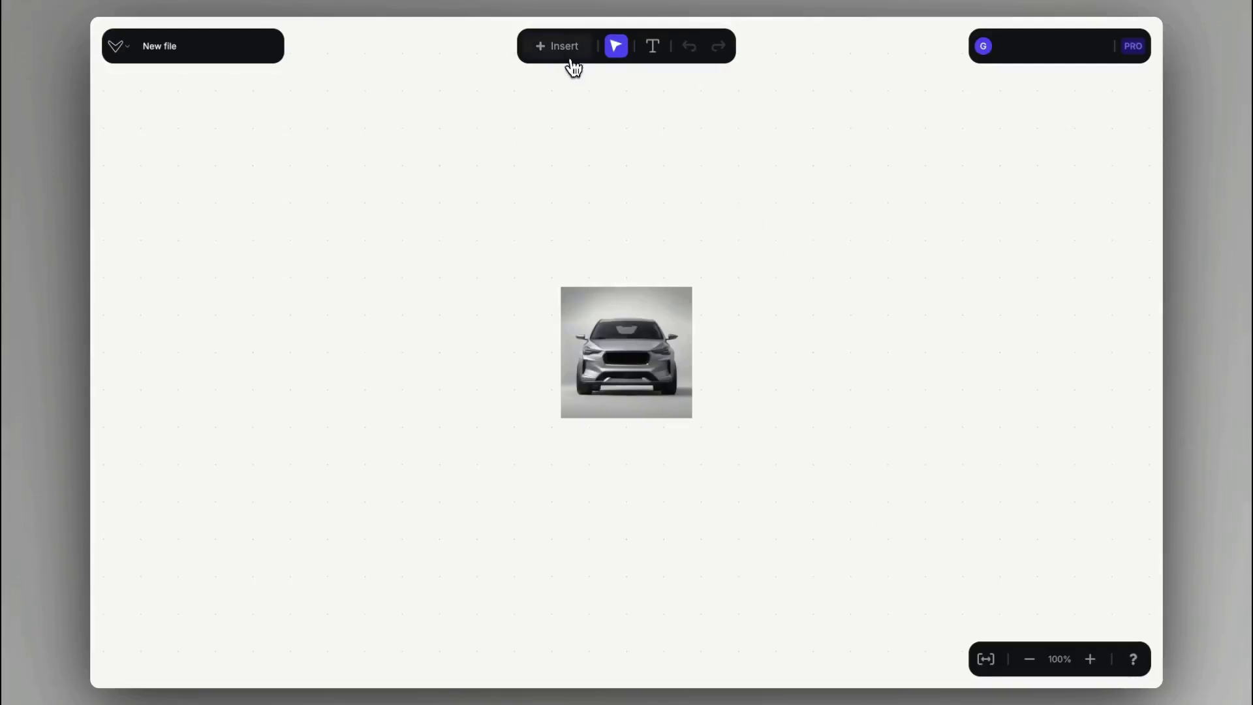
- Place an Image block, create a landscape canvas in it, and insert the car photo
{"action": "left_click", "coordinate": [569, 56]}
{"action": "left_click_drag", "start_coordinate": [211, 196], "coordinate": [848, 366]}
{"action": "double_click", "coordinate": [891, 352]}
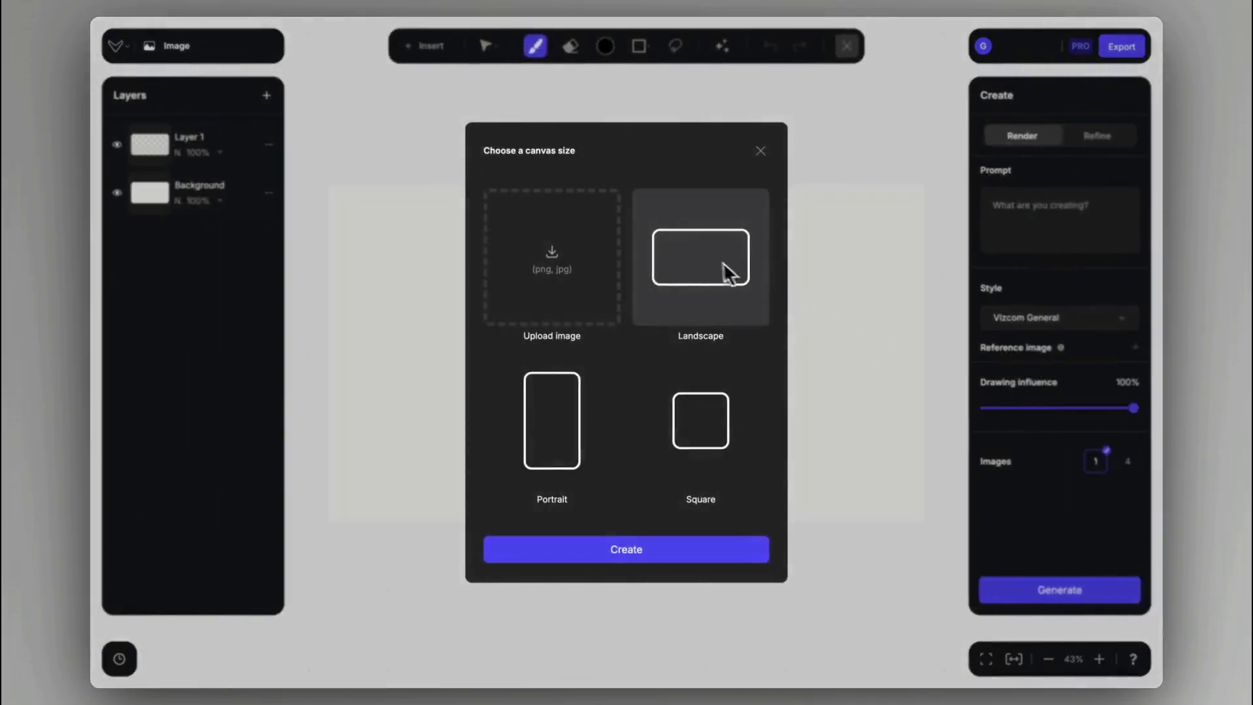
{"action": "left_click", "coordinate": [633, 550]}
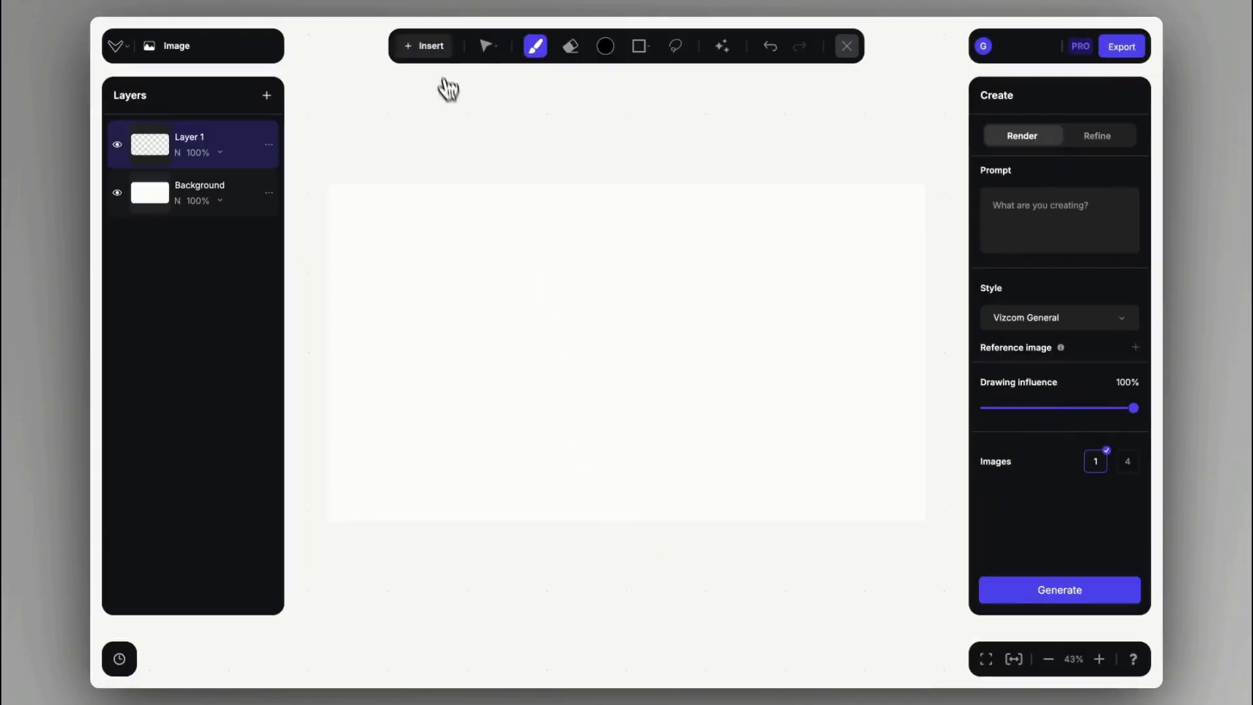
{"action": "left_click", "coordinate": [432, 51]}
{"action": "left_click", "coordinate": [379, 87]}
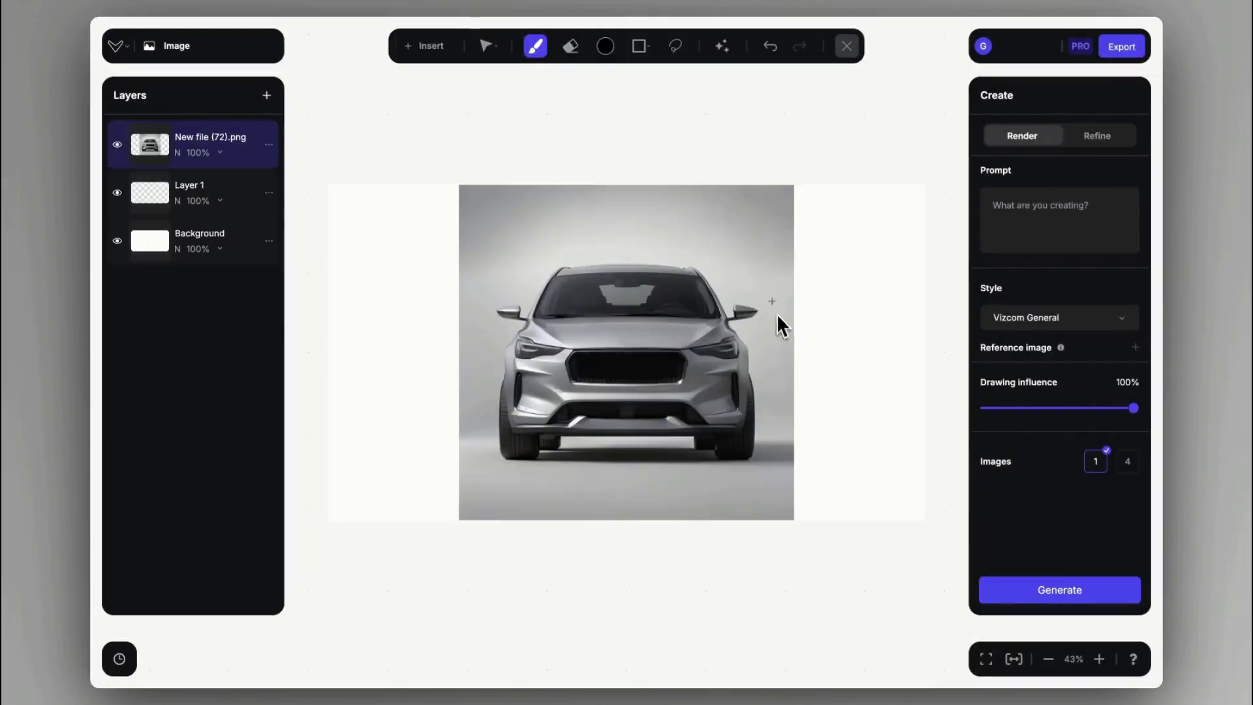
- Mask the empty areas left and right of the photo and generate a gradient background fill
{"action": "left_click", "coordinate": [675, 47]}
{"action": "left_click_drag", "start_coordinate": [785, 187], "coordinate": [783, 210]}
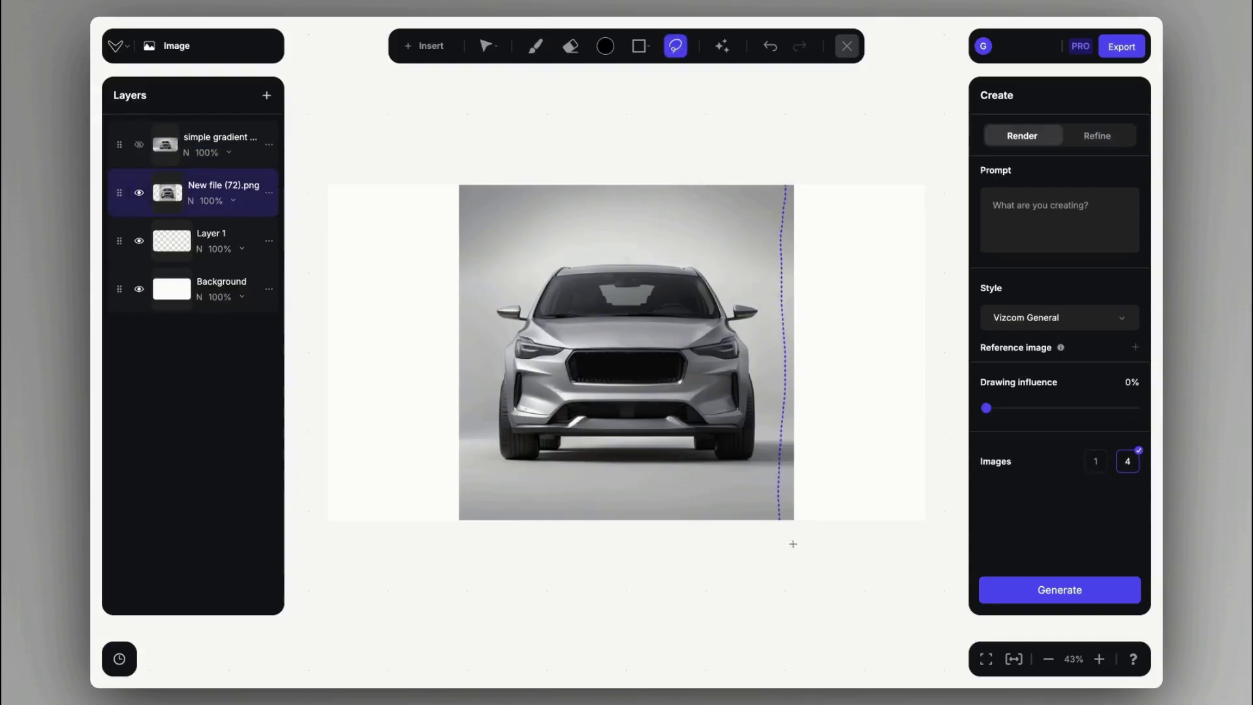
{"action": "left_click_drag", "start_coordinate": [896, 153], "coordinate": [777, 173]}
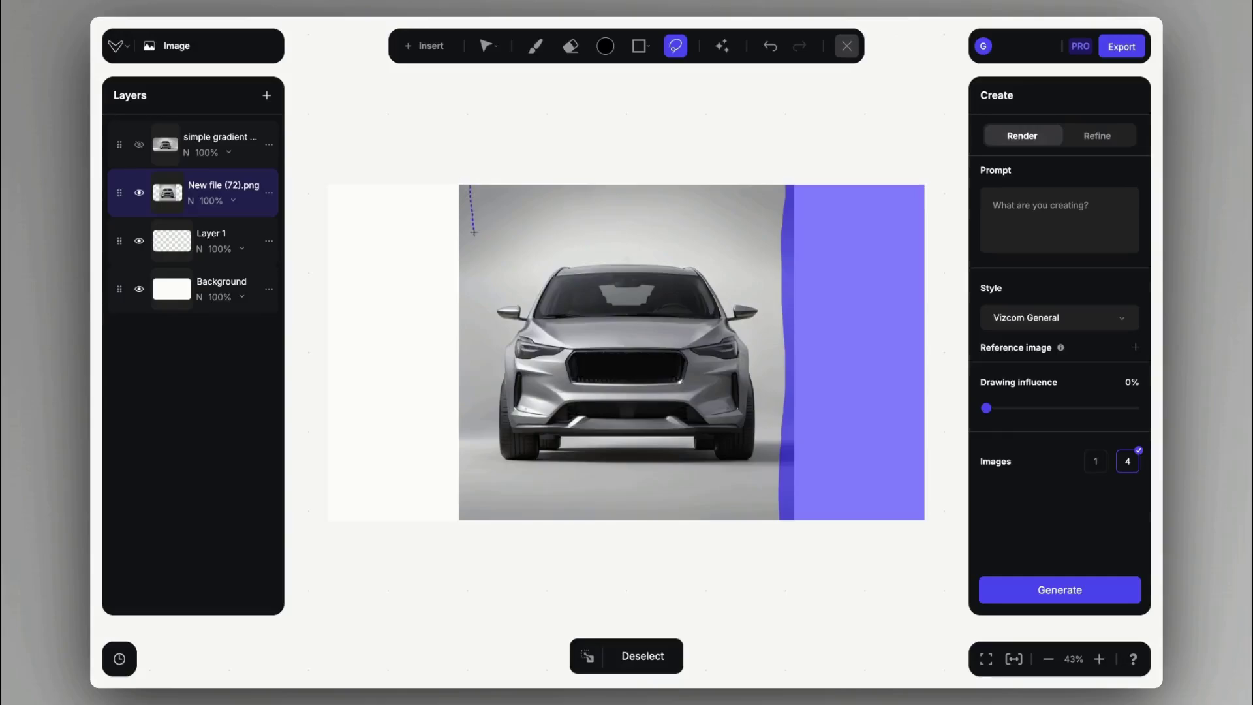
{"action": "left_click_drag", "start_coordinate": [309, 276], "coordinate": [571, 173]}
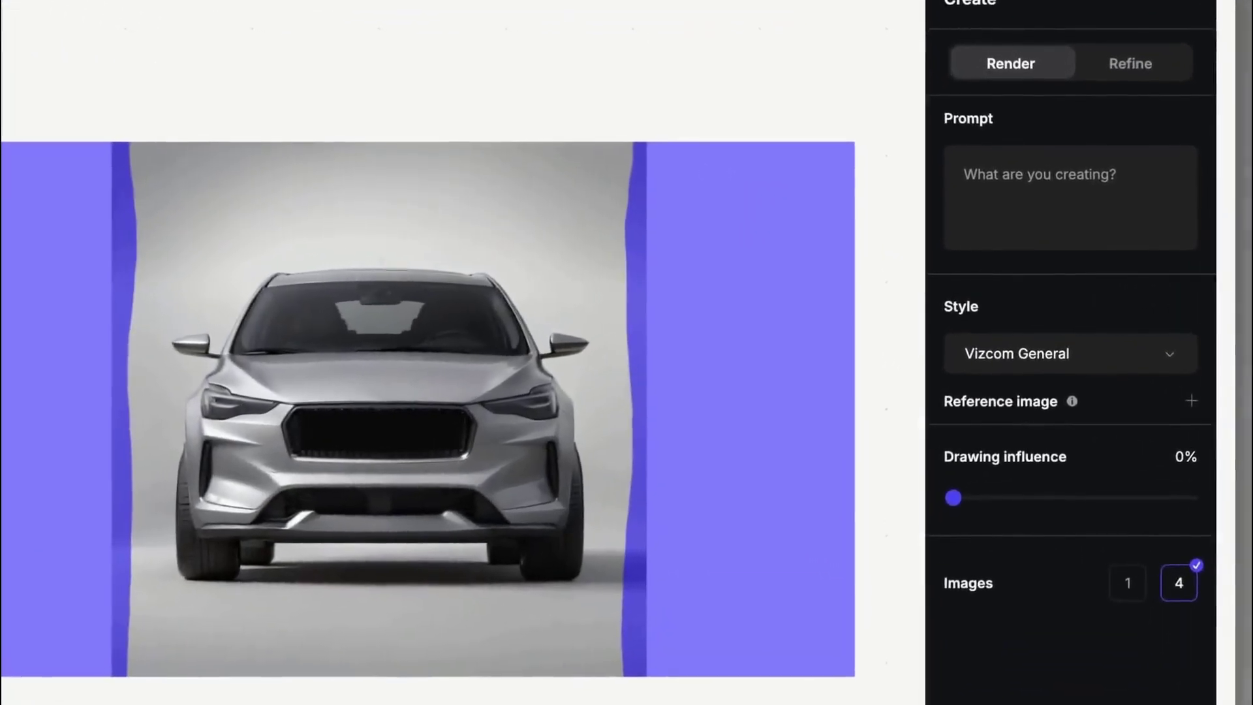
{"action": "left_click", "coordinate": [1060, 590]}
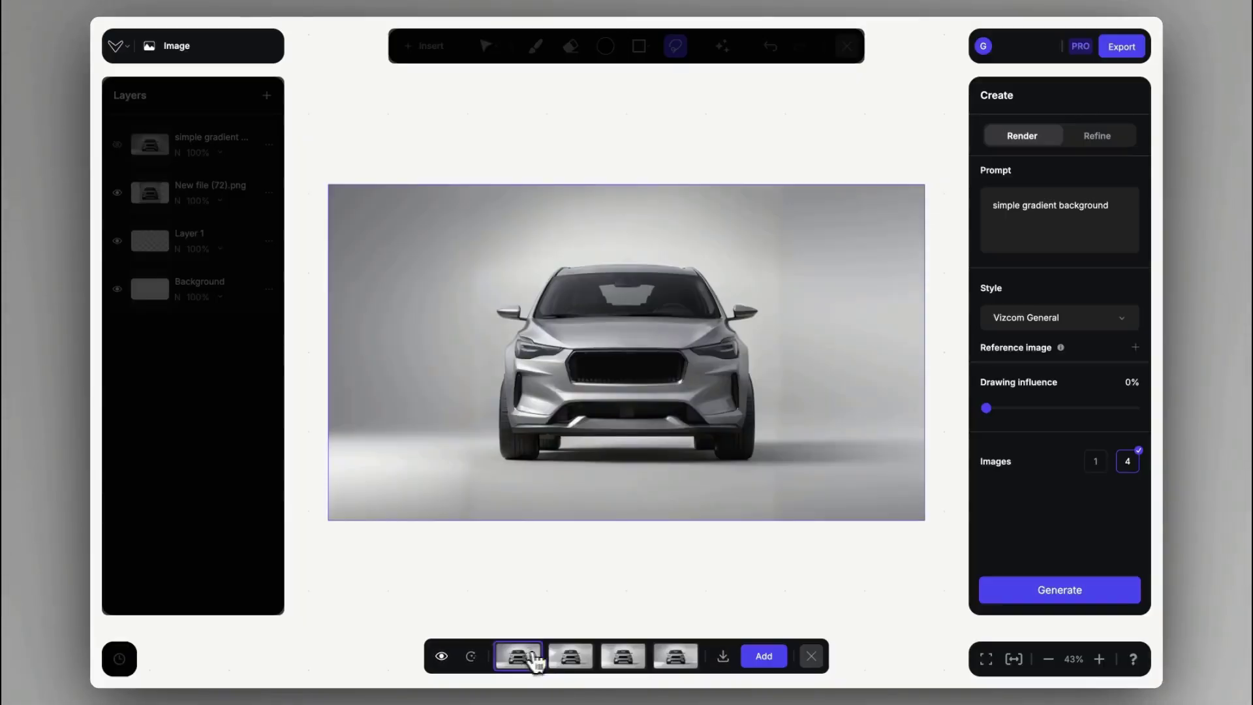
{"action": "left_click", "coordinate": [581, 659]}
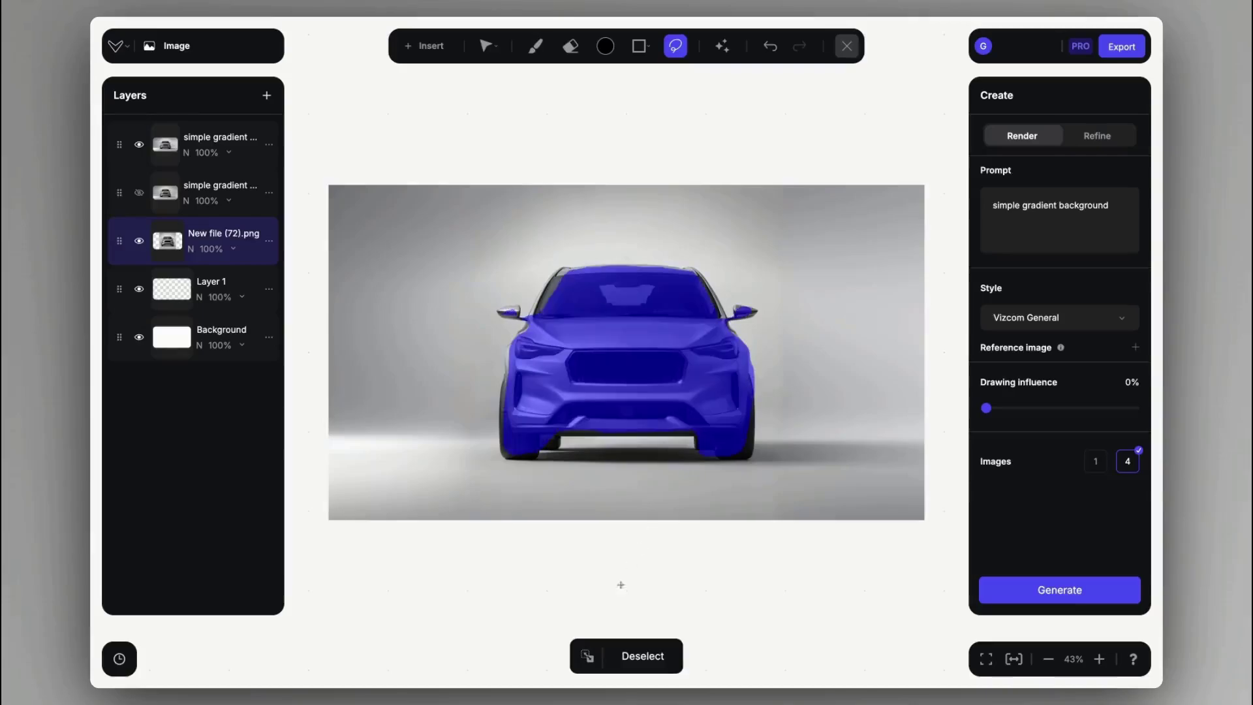
- Invert the car mask, generate a 'car is riding off-road' background at 40%, and add the first result
{"action": "left_click", "coordinate": [589, 657]}
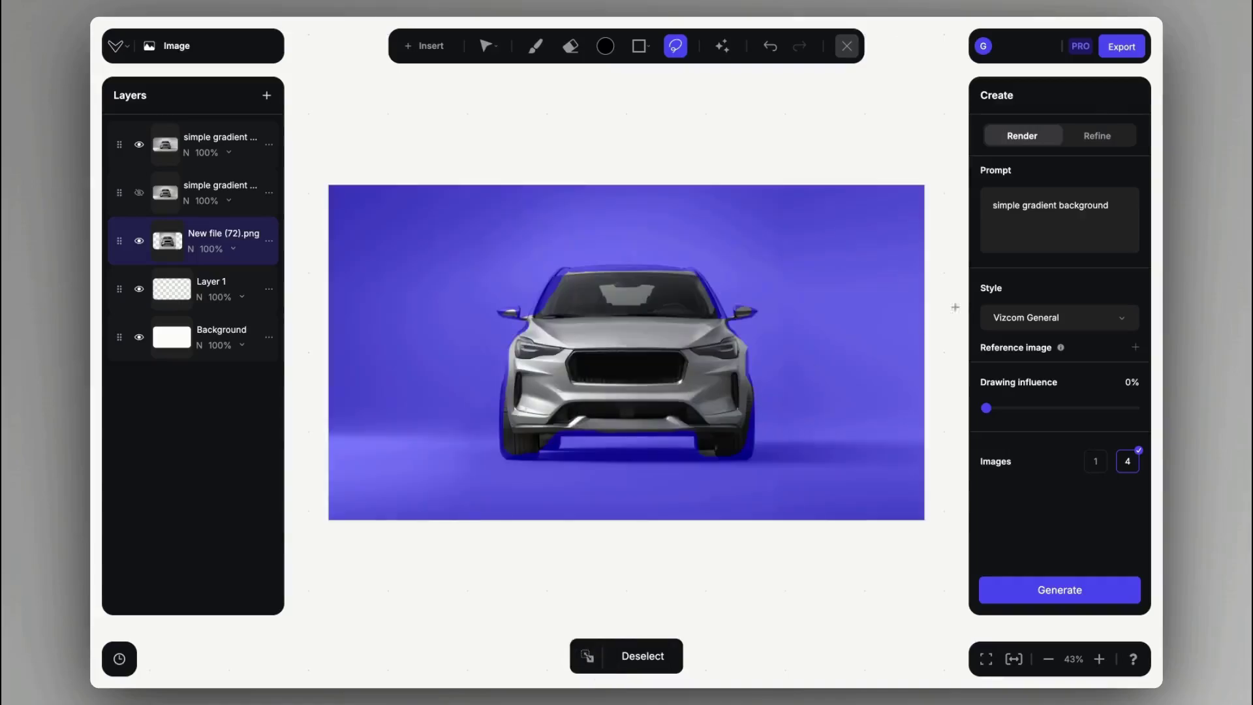
{"action": "double_click", "coordinate": [1038, 219]}
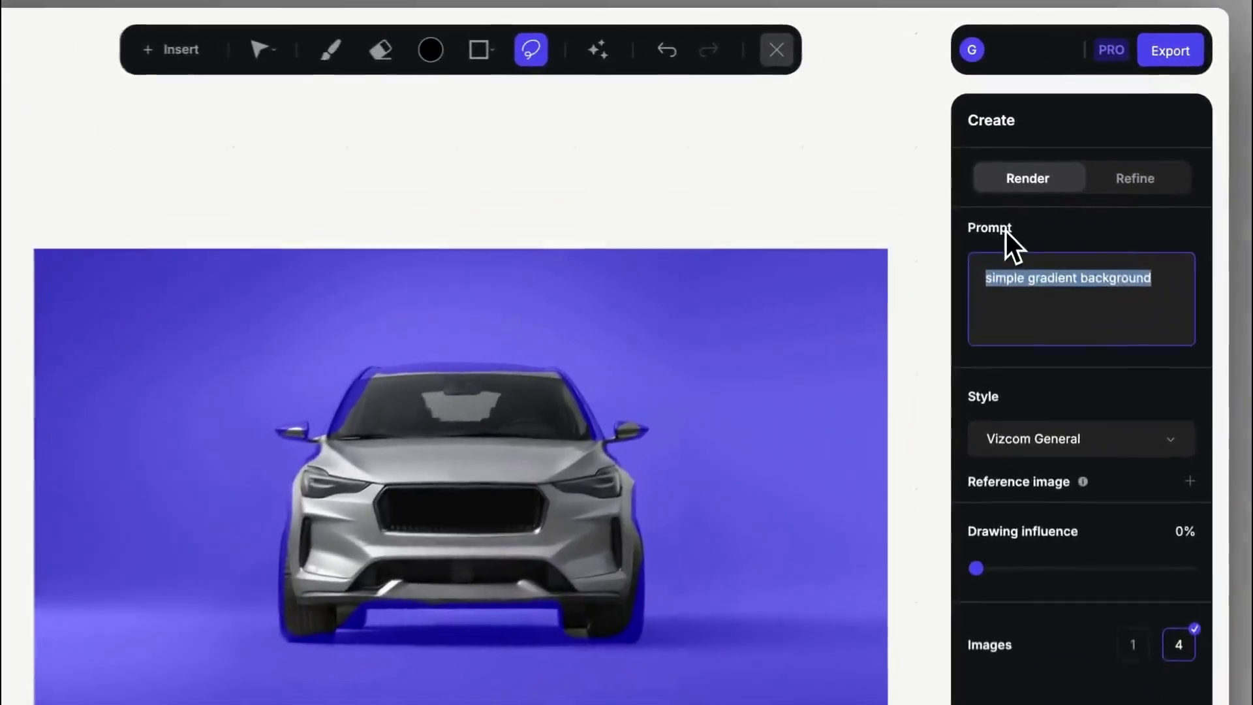
{"action": "type", "text": "ca"}
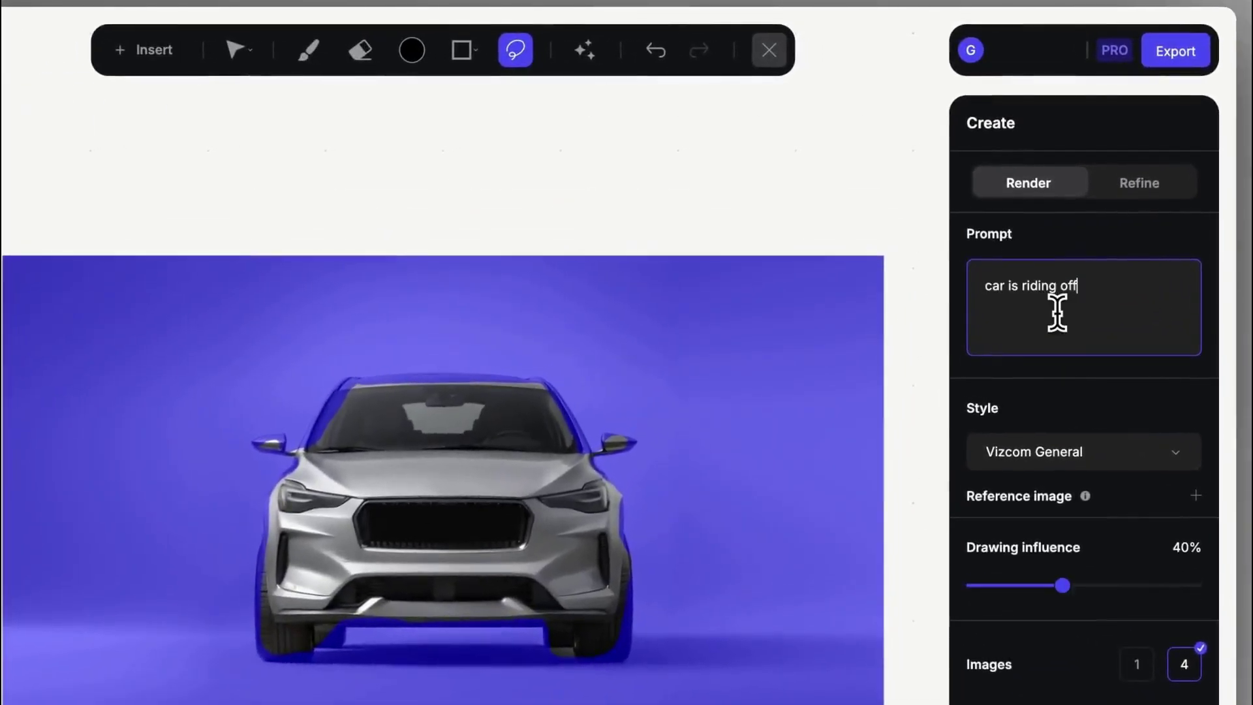
{"action": "type", "text": "-road"}
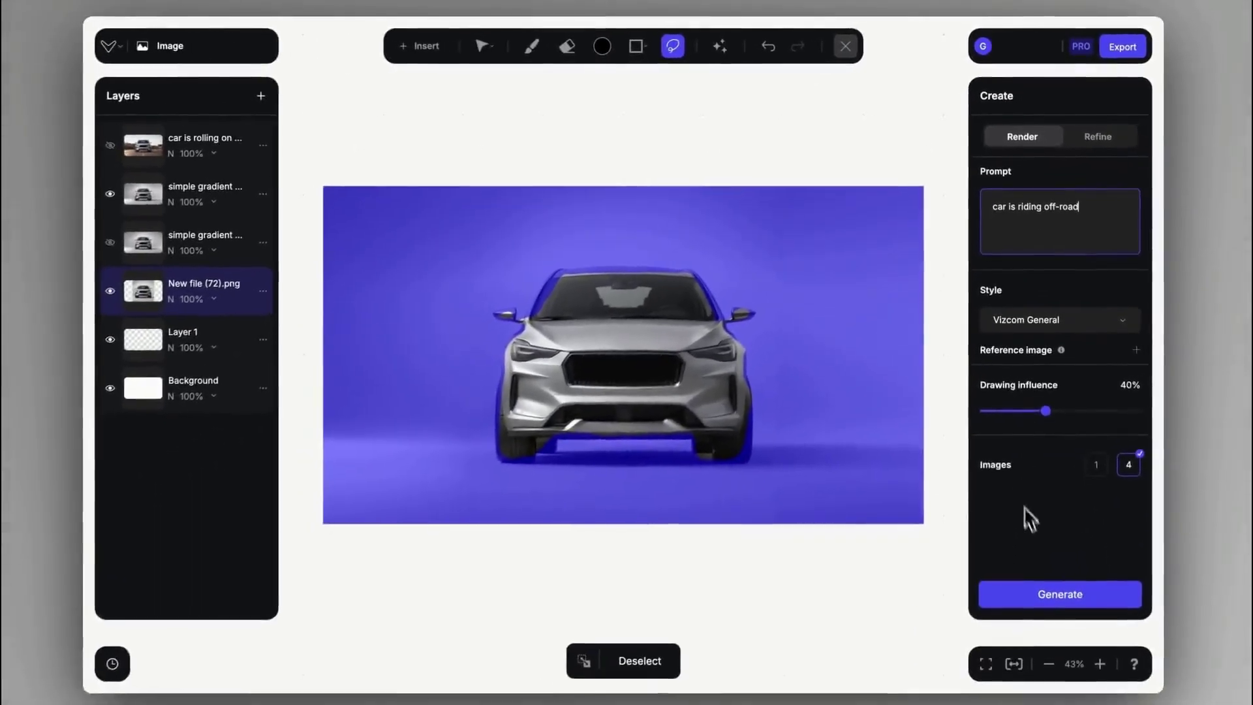
{"action": "left_click", "coordinate": [1053, 591]}
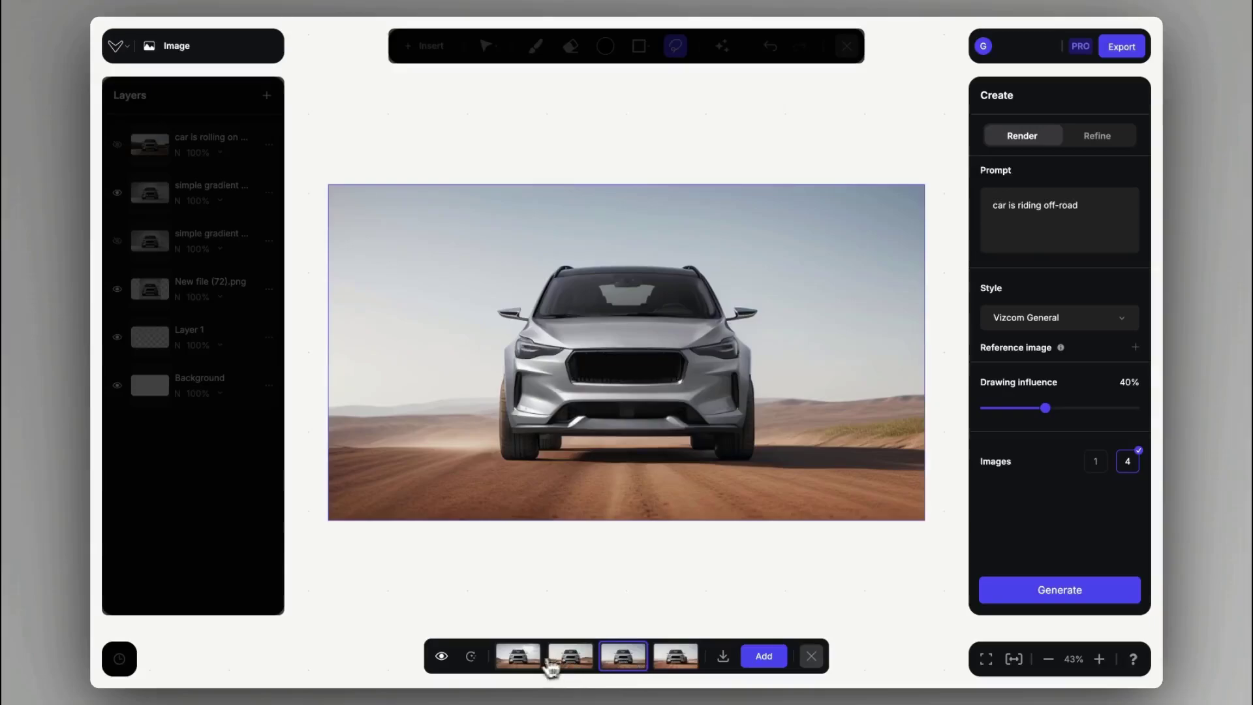
{"action": "left_click", "coordinate": [522, 659]}
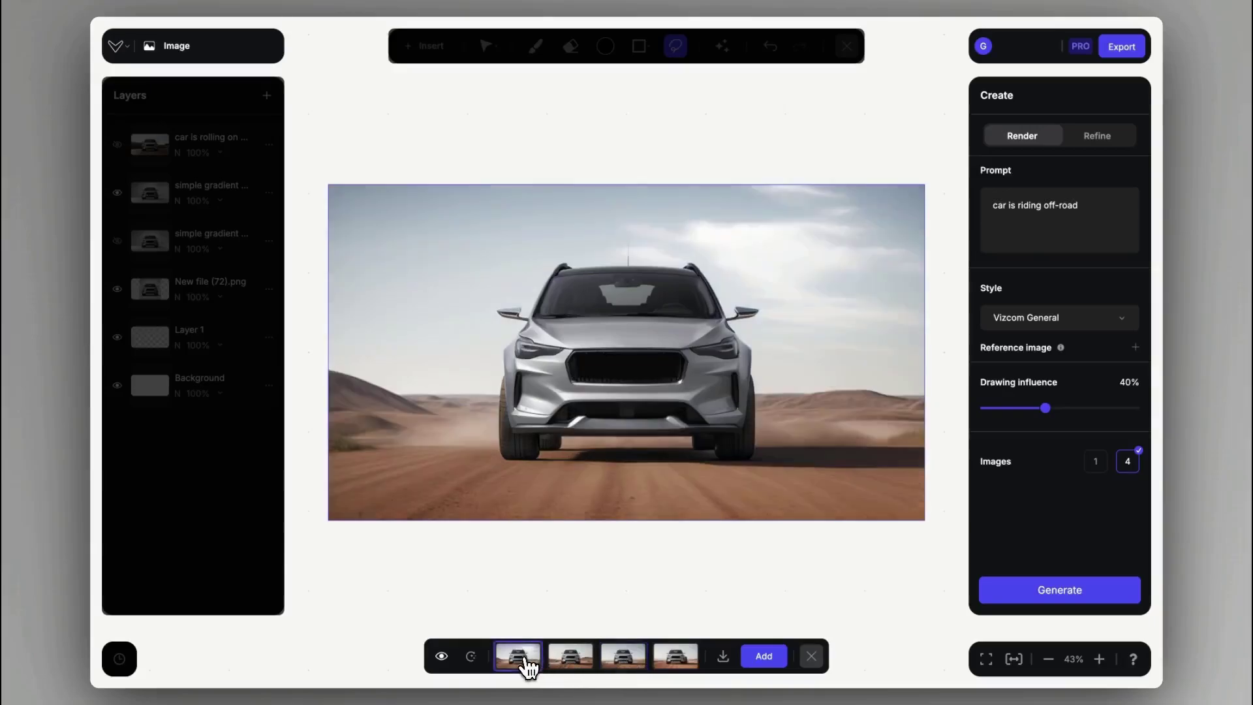
{"action": "left_click", "coordinate": [763, 656]}
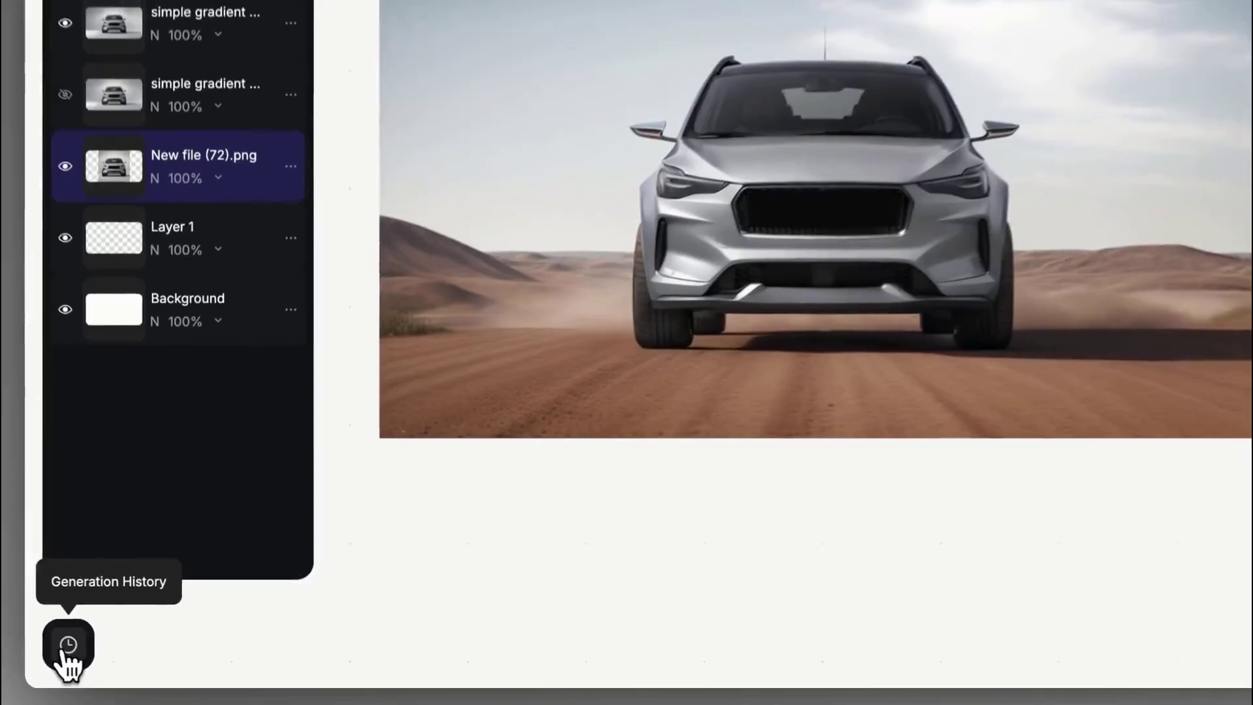
- Apply the settings of the earlier off-road desert generation from Generation History
{"action": "left_click", "coordinate": [120, 658]}
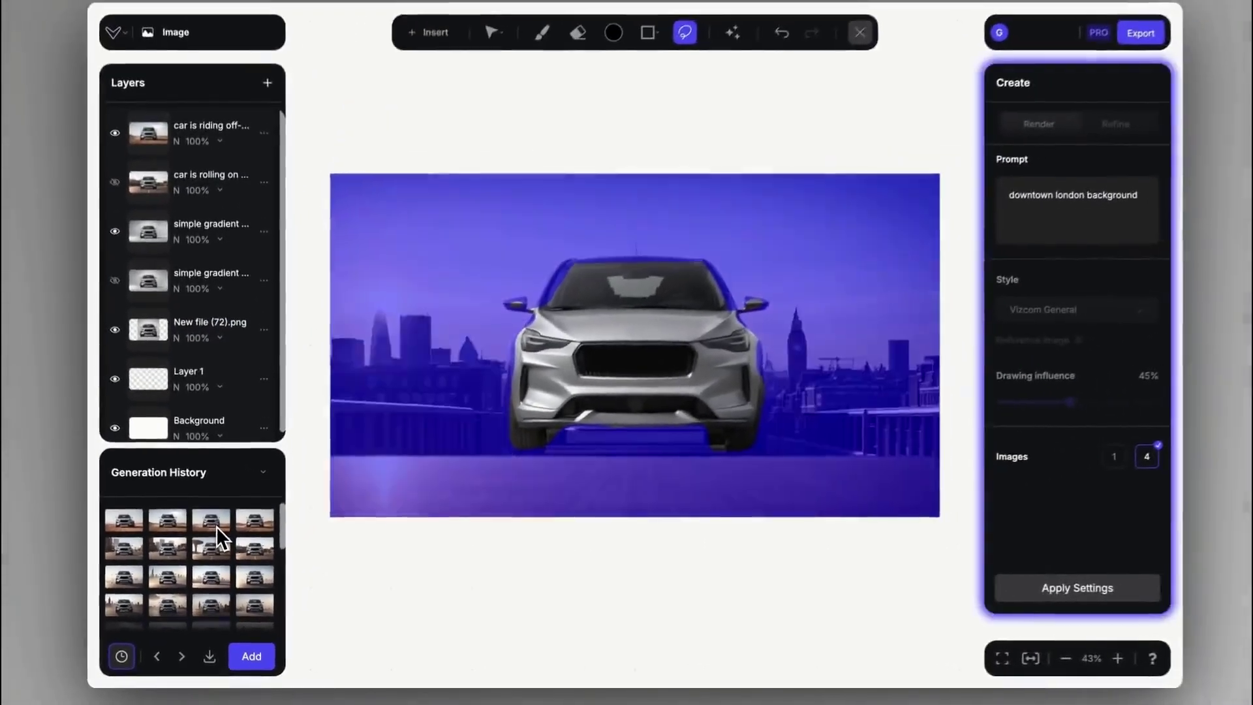
{"action": "left_click", "coordinate": [210, 443]}
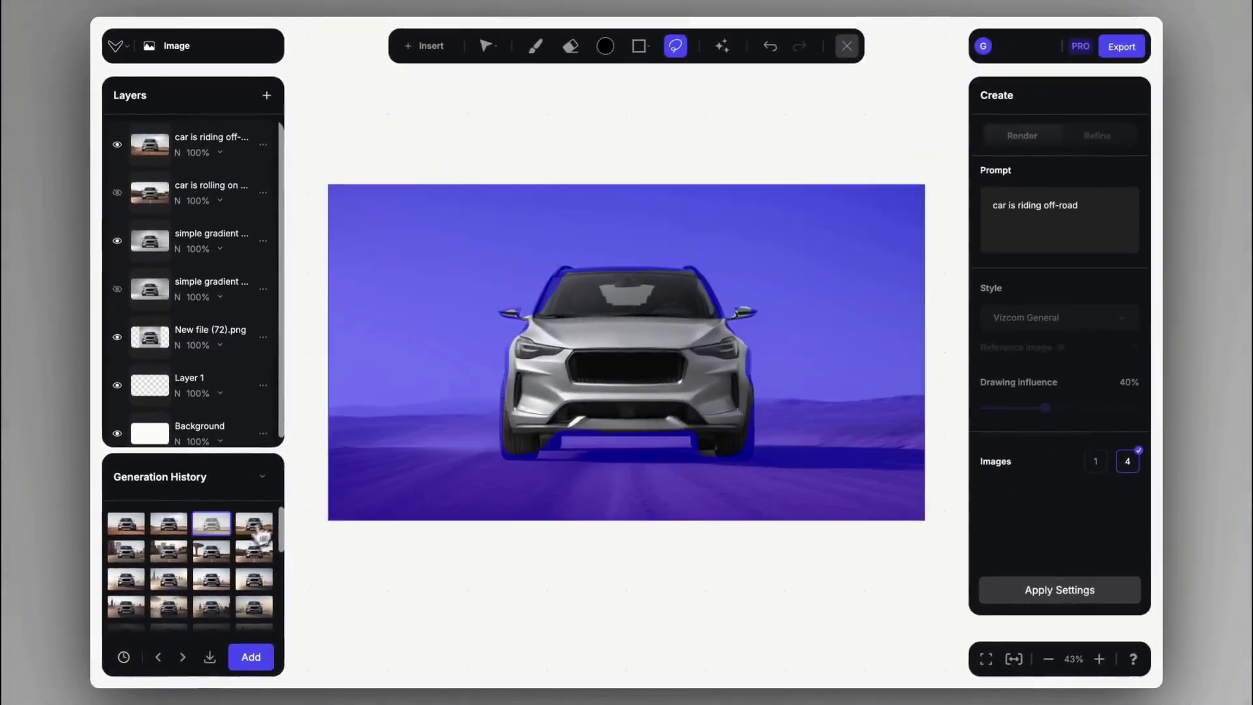
{"action": "left_click", "coordinate": [1032, 591]}
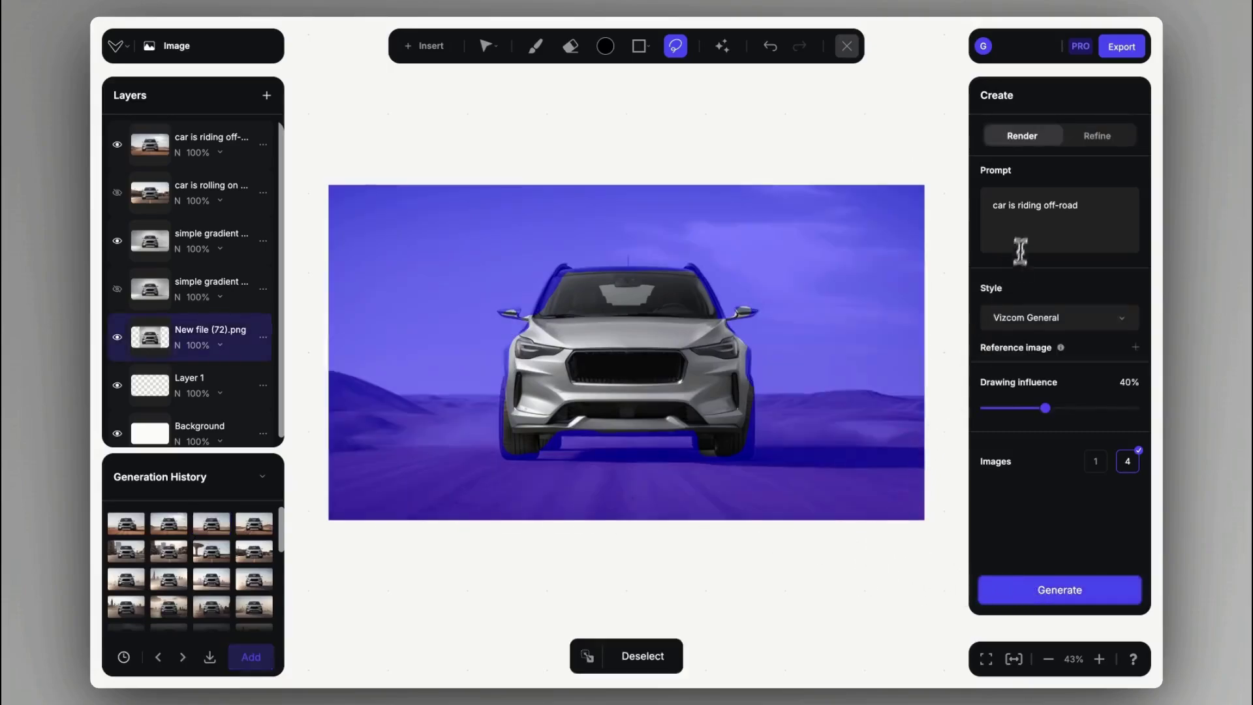
- Replace the prompt with 'city background' and generate new renders of the car
{"action": "triple_click", "coordinate": [1016, 211]}
{"action": "type", "text": "city background"}
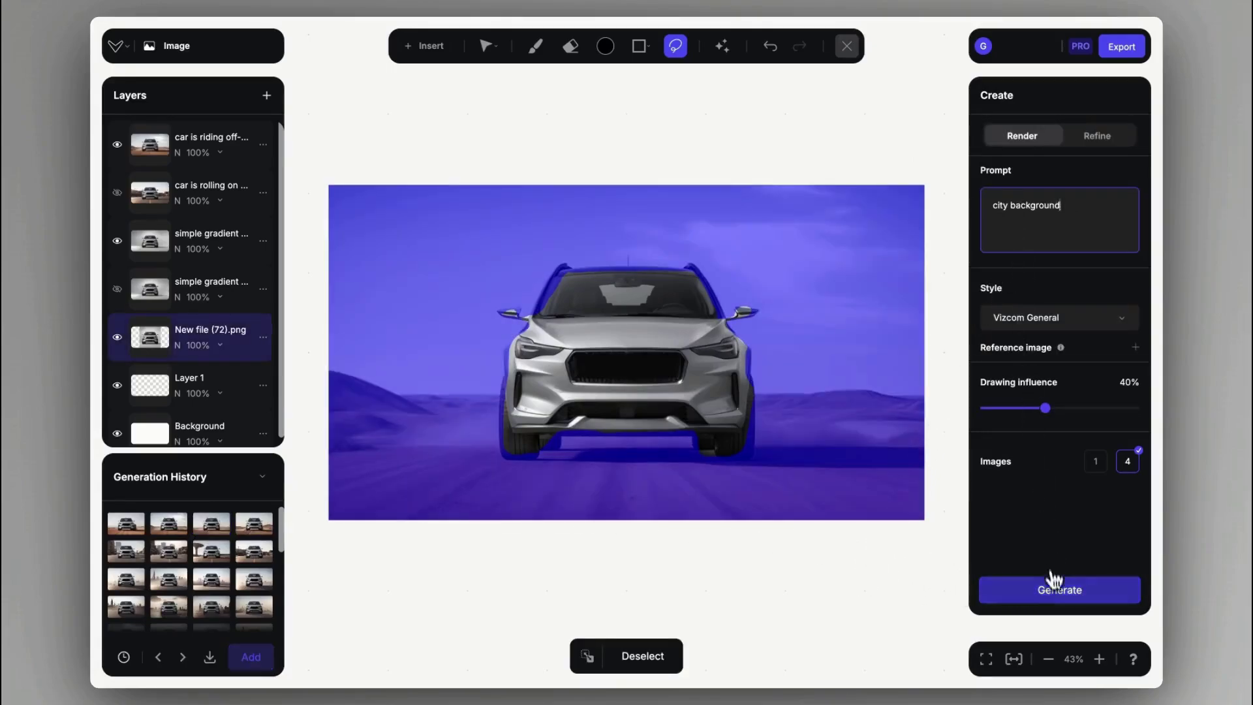
{"action": "left_click", "coordinate": [1054, 591]}
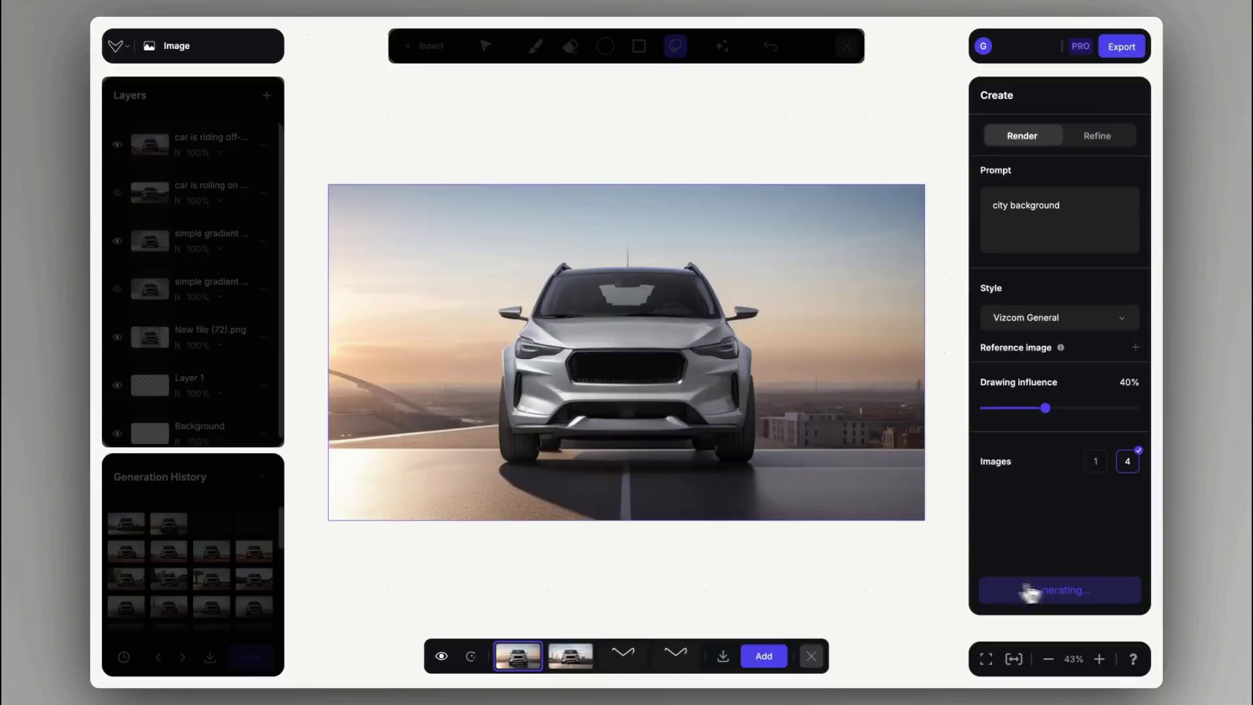